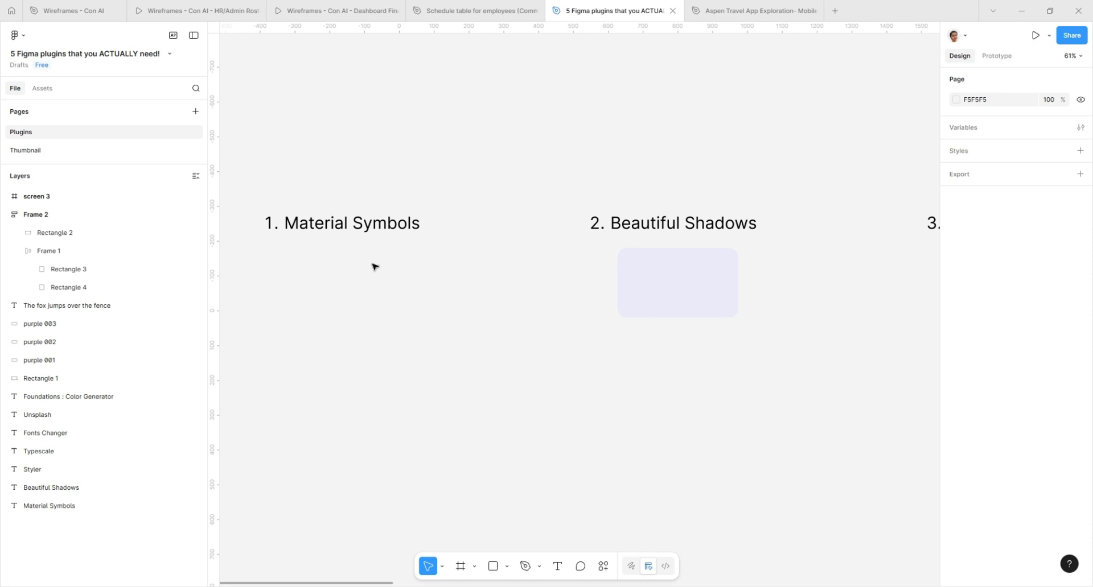
{"action": "right_click", "coordinate": [305, 259]}
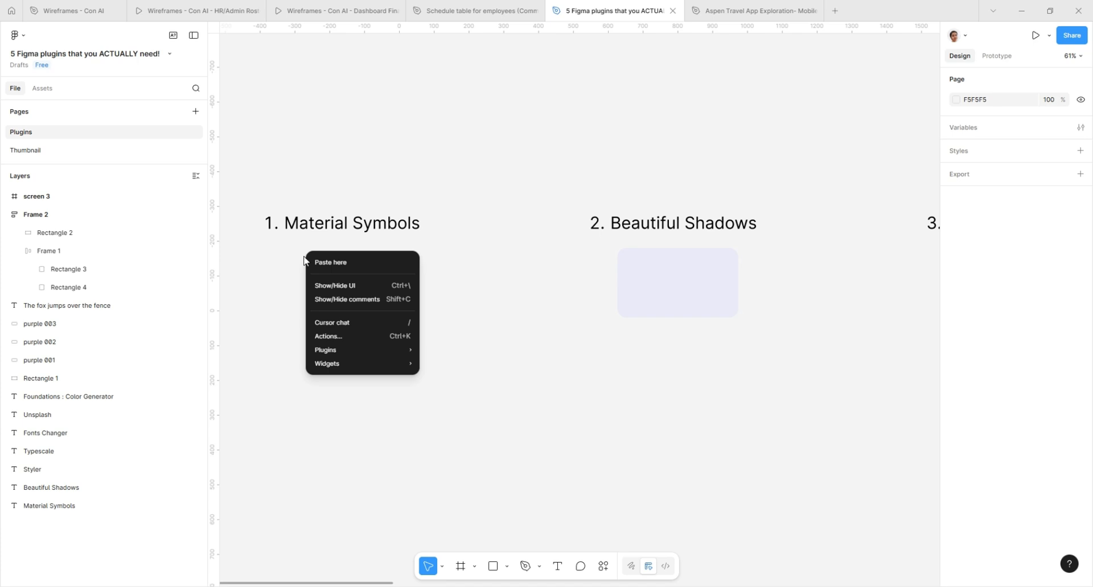
{"action": "mouse_move", "coordinate": [349, 351]}
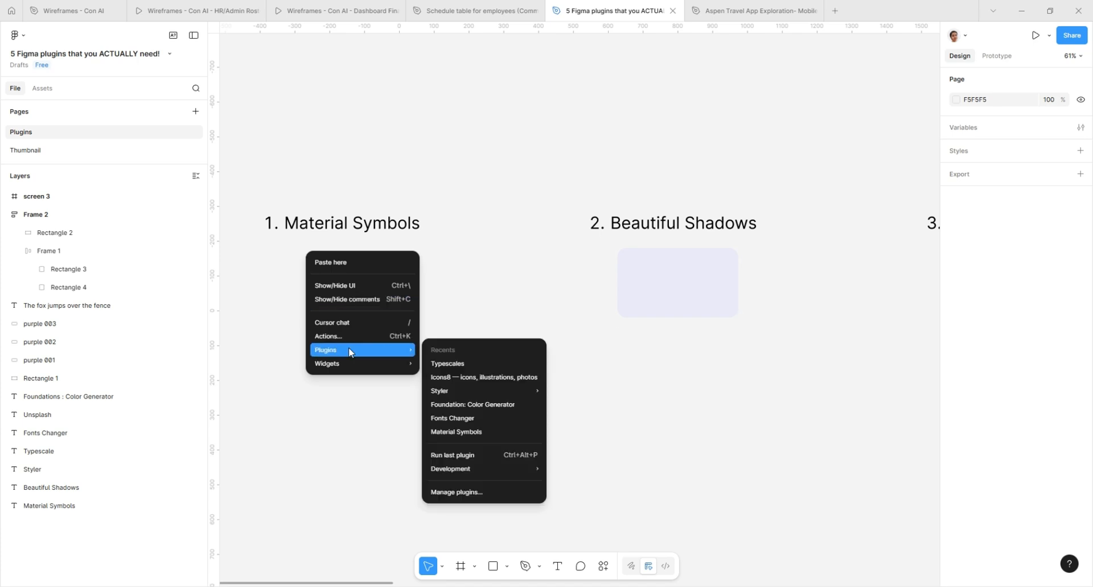
{"action": "left_click", "coordinate": [511, 377]}
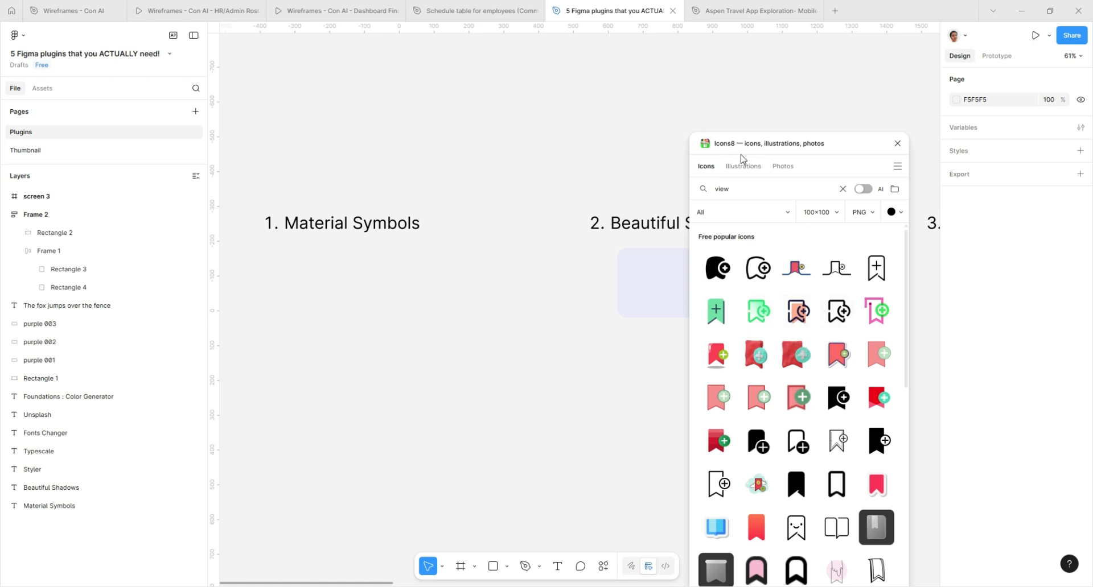
{"action": "left_click", "coordinate": [898, 144]}
- Insert the ad icon with the Material Symbols plugin and place it beneath the Material Symbols heading
{"action": "right_click", "coordinate": [381, 295]}
{"action": "mouse_move", "coordinate": [408, 395]}
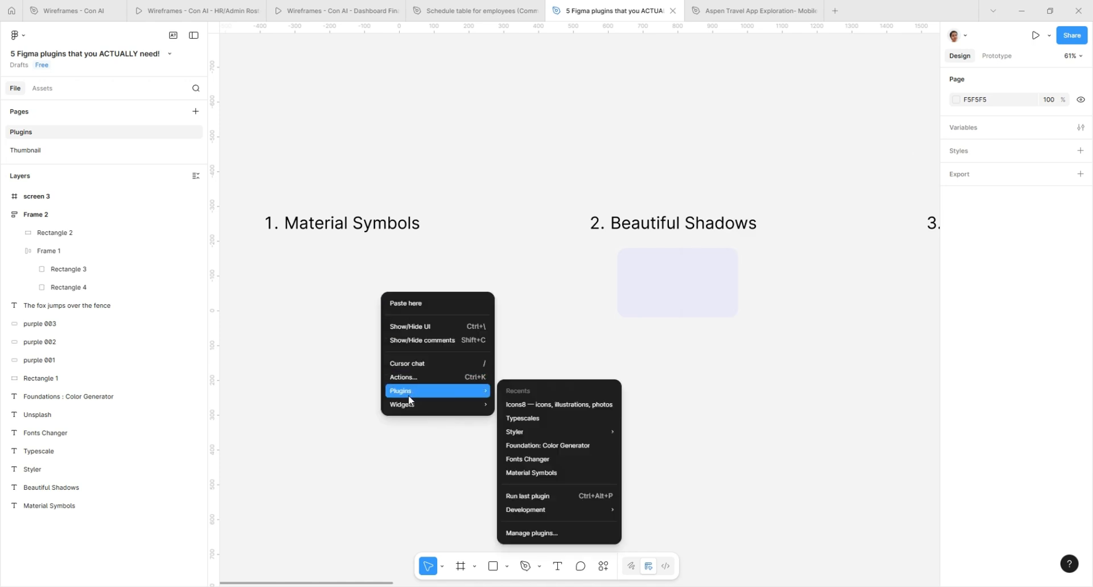
{"action": "left_click", "coordinate": [531, 473]}
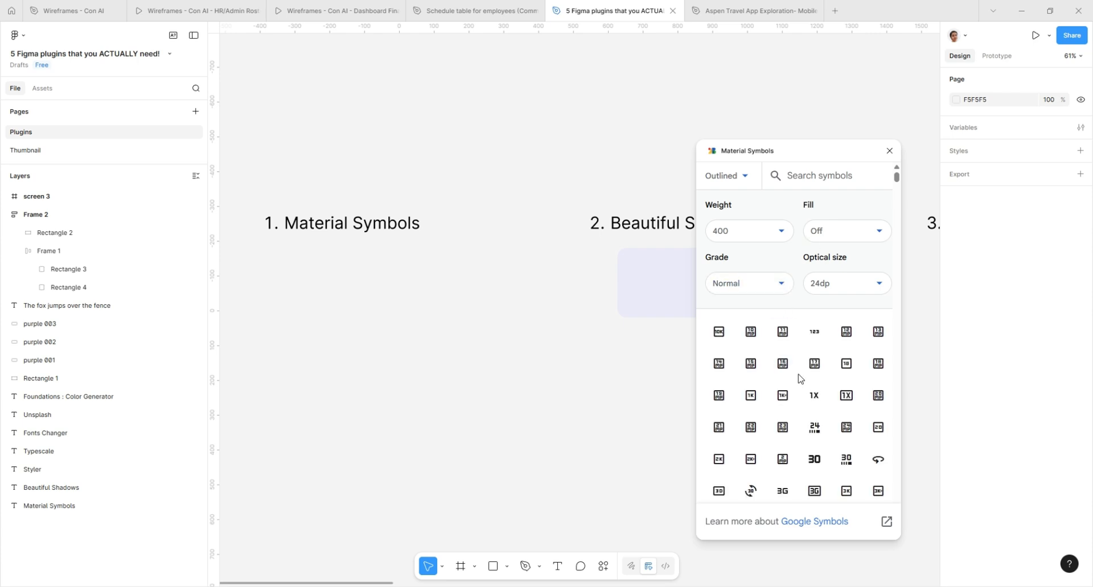
{"action": "scroll", "coordinate": [798, 416], "scroll_direction": "down", "scroll_amount": 2}
{"action": "scroll", "coordinate": [799, 416], "scroll_direction": "down", "scroll_amount": 5}
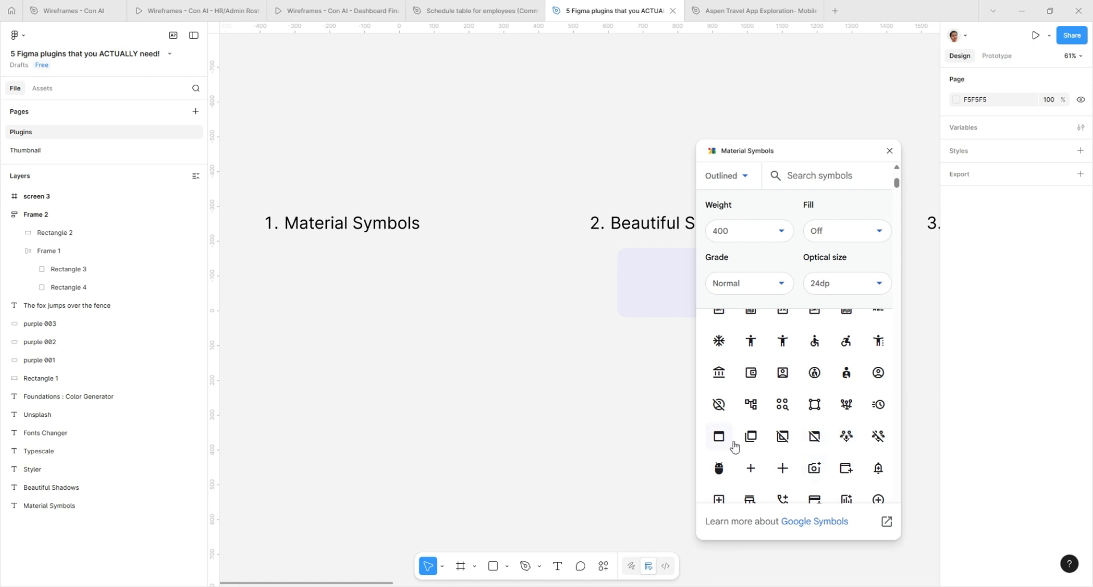
{"action": "left_click", "coordinate": [718, 436]}
{"action": "left_click_drag", "start_coordinate": [578, 307], "coordinate": [283, 257]}
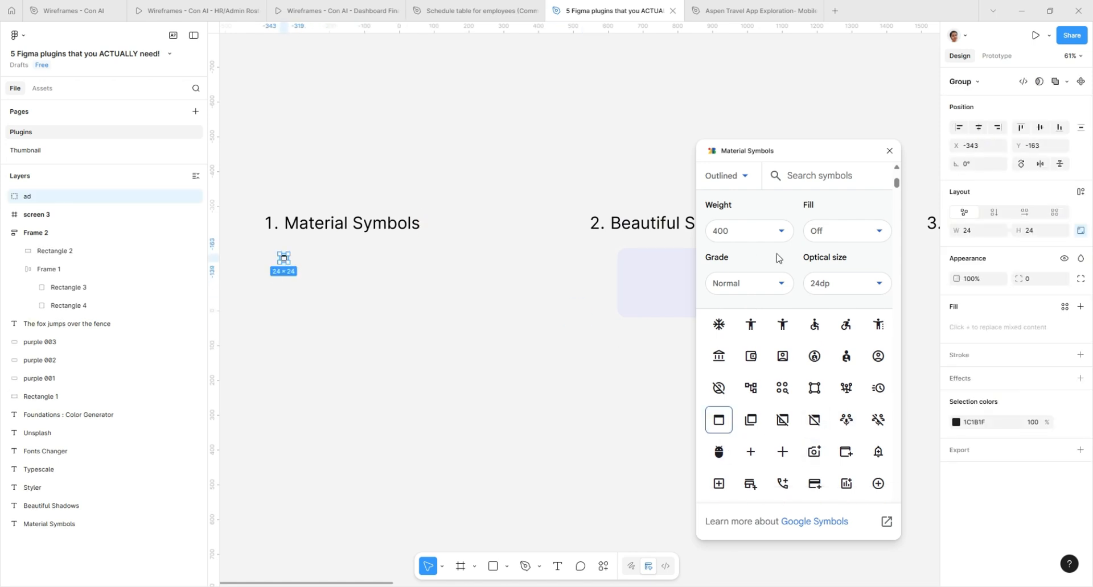
- Set the symbol weight to 200 and 500 for comparison, and finish with a weight of 100
{"action": "left_click", "coordinate": [754, 238]}
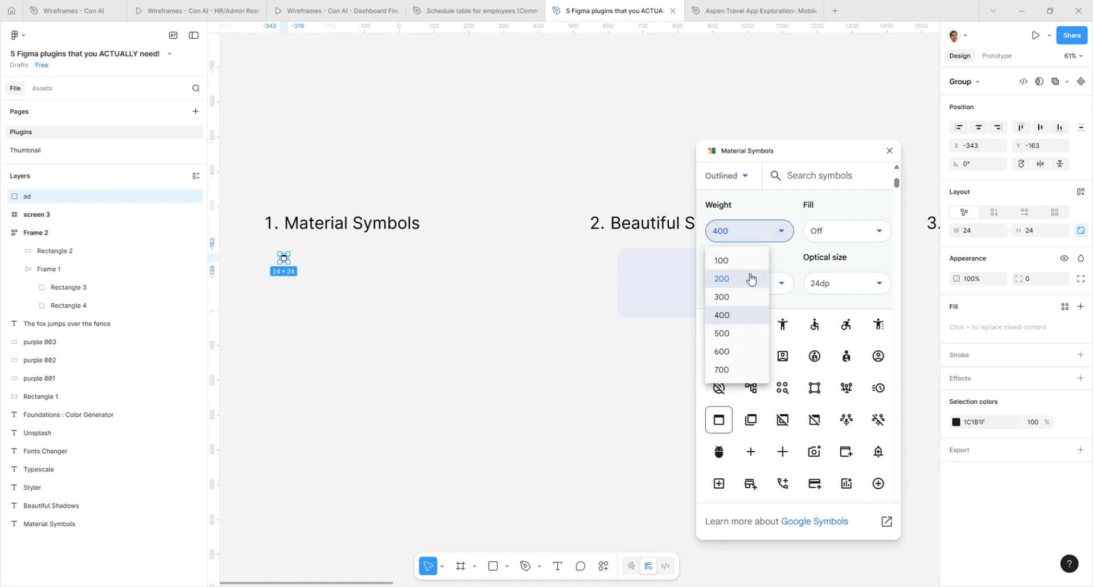
{"action": "left_click", "coordinate": [750, 278]}
{"action": "scroll", "coordinate": [268, 261], "scroll_direction": "up", "scroll_amount": 10}
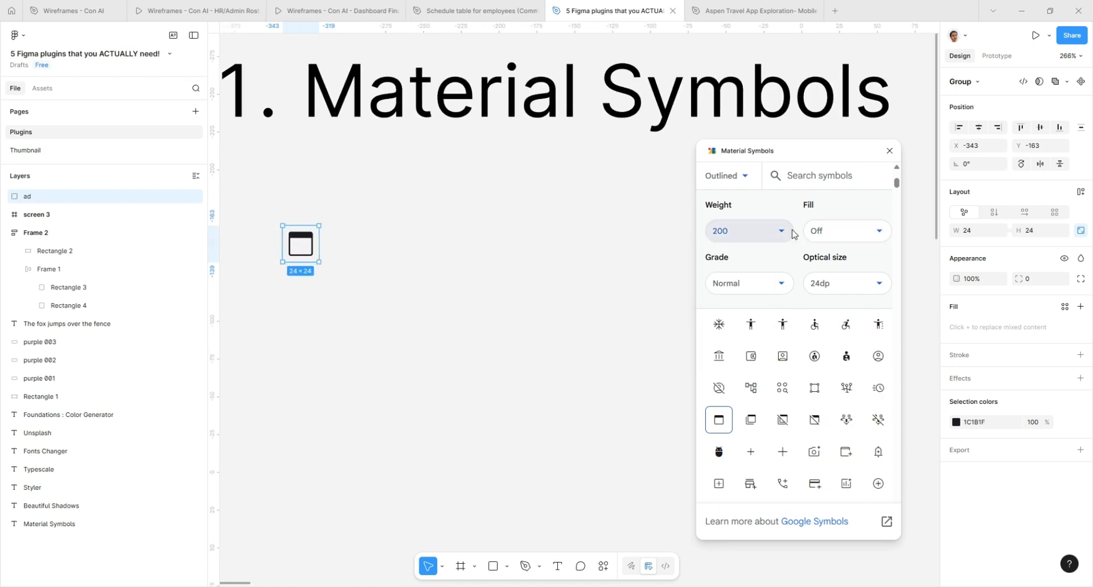
{"action": "left_click", "coordinate": [751, 231]}
{"action": "left_click", "coordinate": [739, 333]}
{"action": "left_click", "coordinate": [753, 230]}
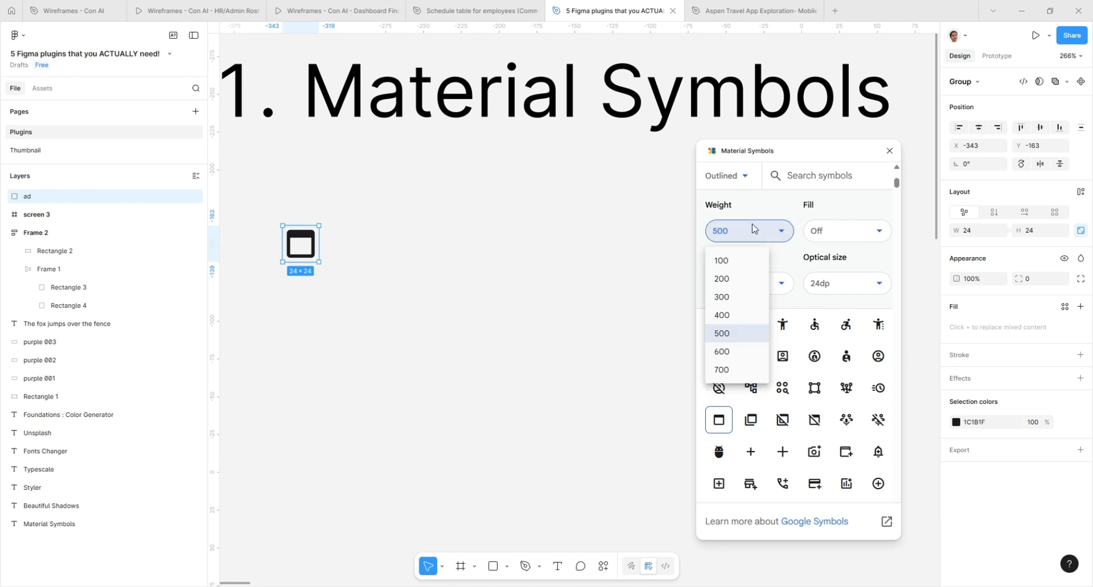
{"action": "left_click", "coordinate": [748, 260]}
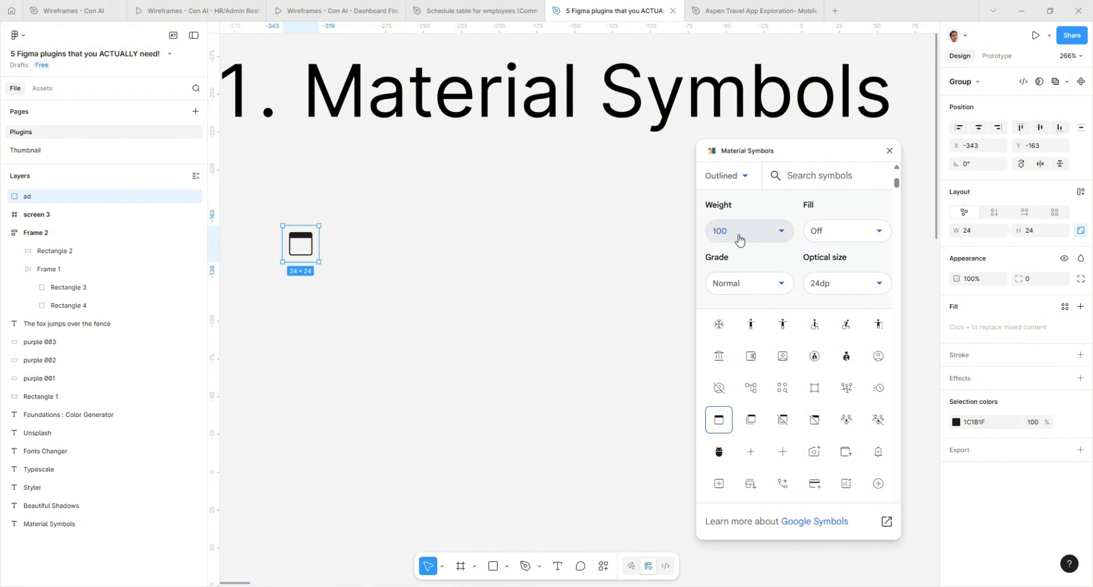
- Turn on the symbol fill and swap the inserted icon for the account_child symbol
{"action": "left_click", "coordinate": [819, 232]}
{"action": "left_click", "coordinate": [825, 260]}
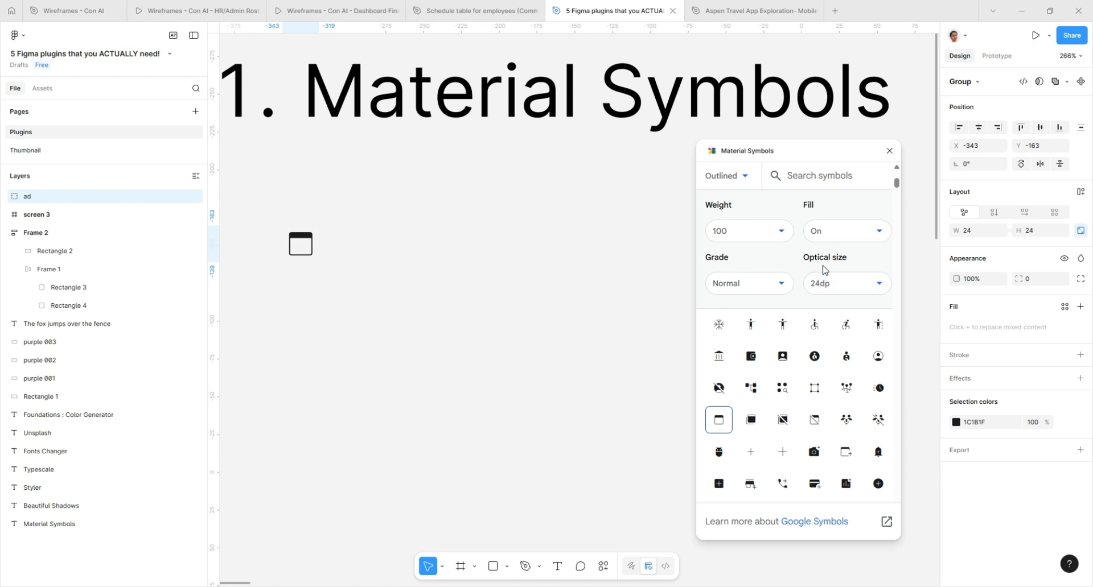
{"action": "left_click", "coordinate": [814, 356]}
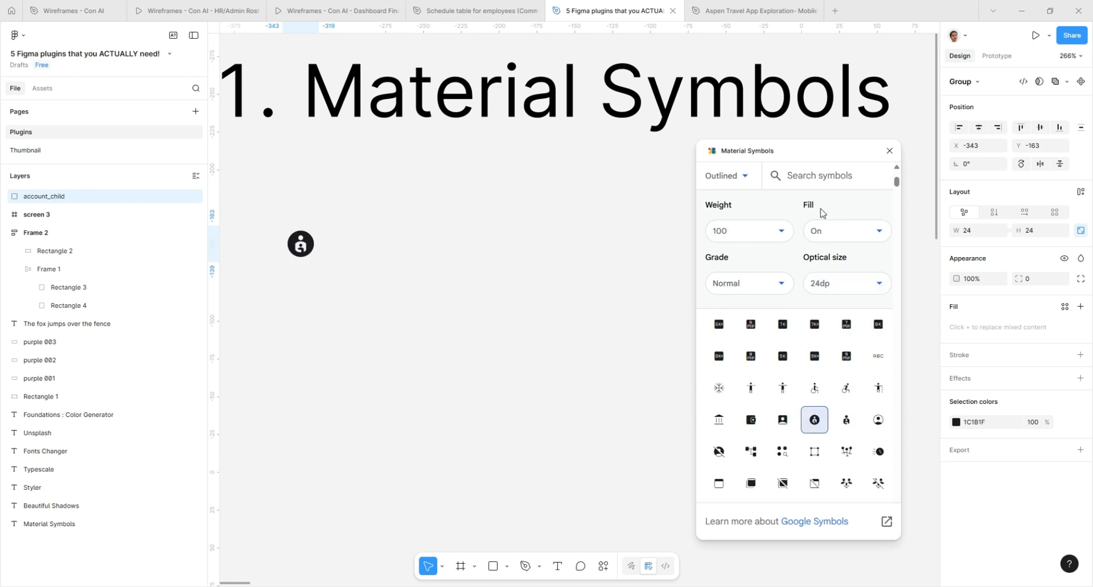
- Turn the symbol fill off for the account_child icon and close the Material Symbols plugin
{"action": "left_click", "coordinate": [820, 230]}
{"action": "left_click", "coordinate": [823, 260]}
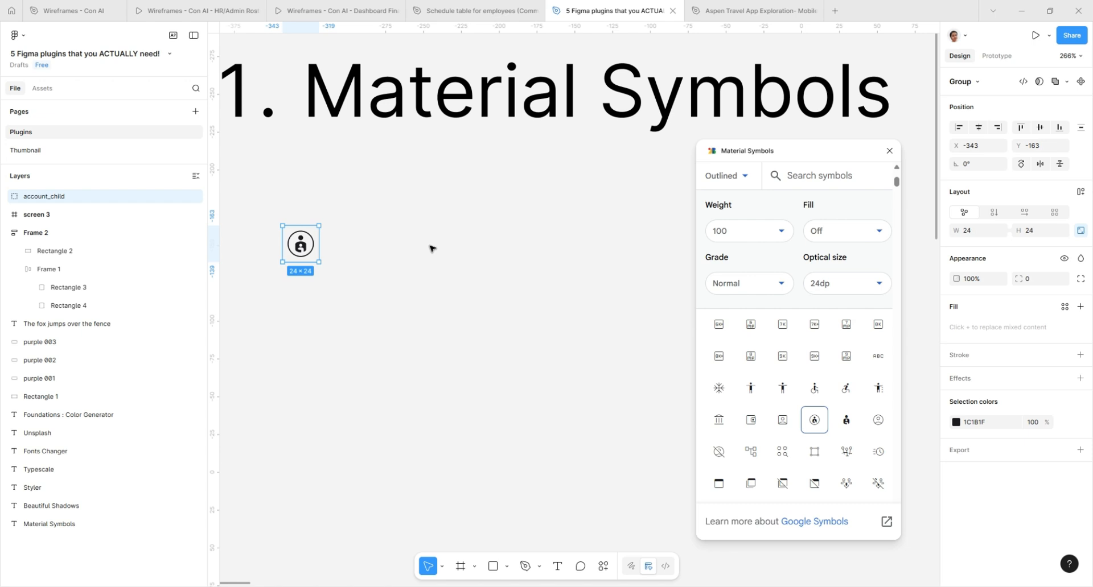
{"action": "left_click", "coordinate": [733, 231]}
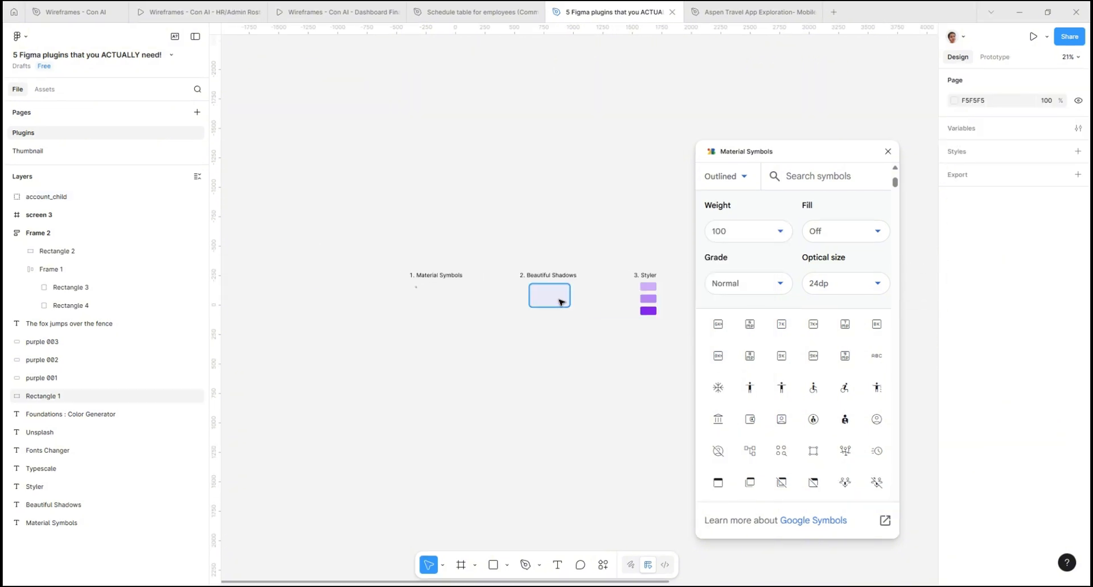
{"action": "scroll", "coordinate": [560, 302], "scroll_direction": "up", "scroll_amount": 8}
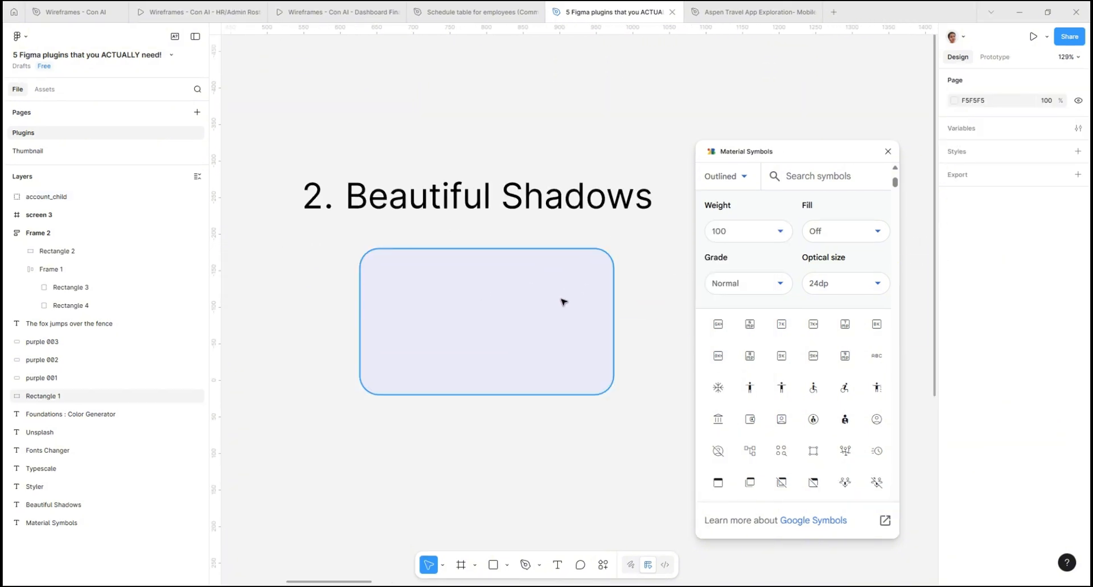
{"action": "left_click", "coordinate": [887, 151]}
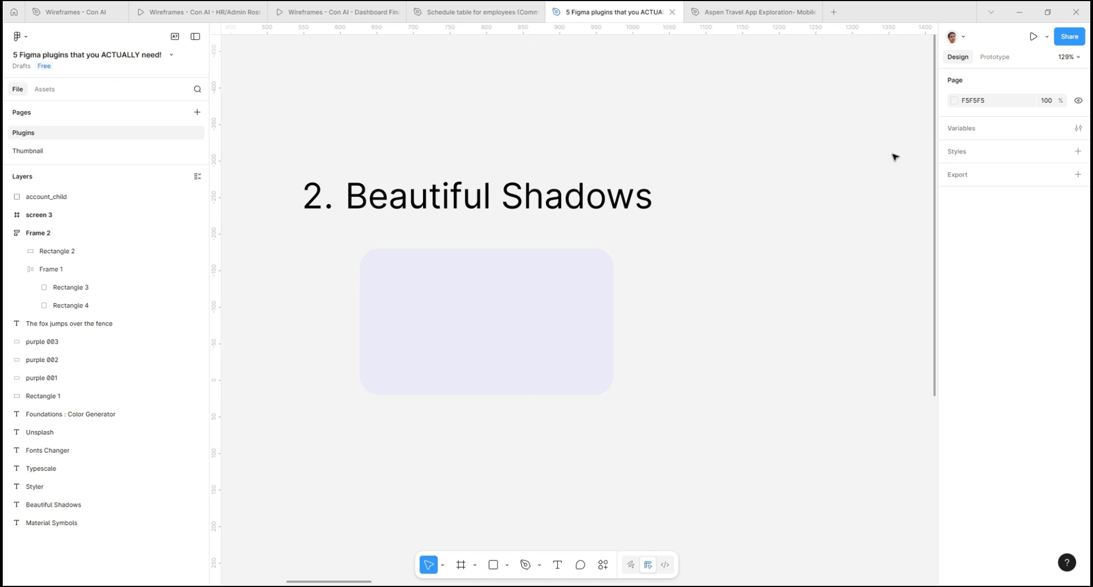
- Try a default drop shadow effect on the rectangle under the Beautiful Shadows heading and remove it again
{"action": "left_click", "coordinate": [501, 355]}
{"action": "left_click", "coordinate": [963, 369]}
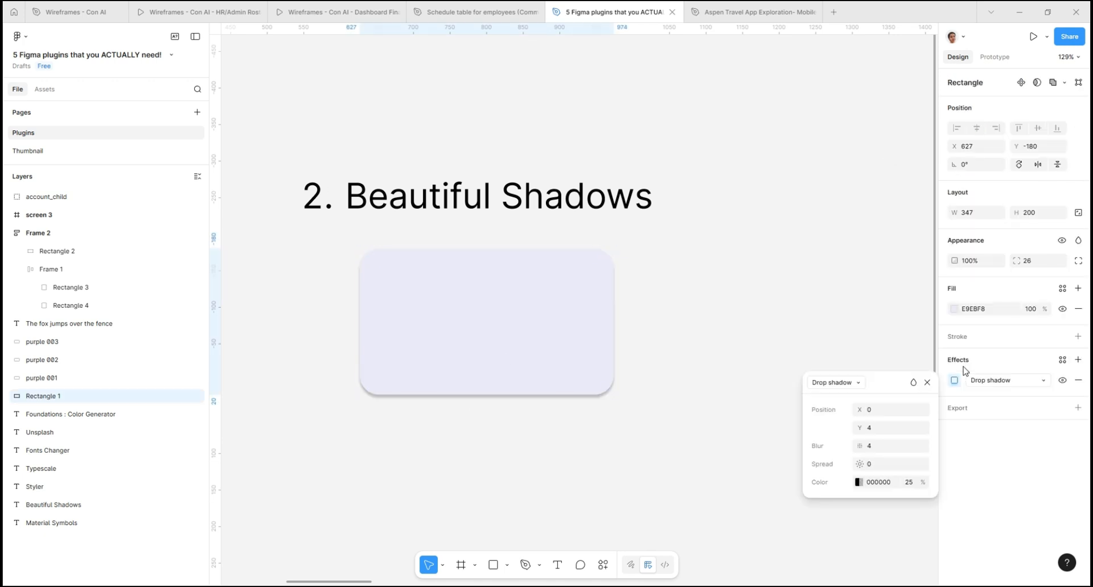
{"action": "left_click", "coordinate": [836, 382]}
{"action": "left_click", "coordinate": [773, 292]}
{"action": "left_click", "coordinate": [764, 319]}
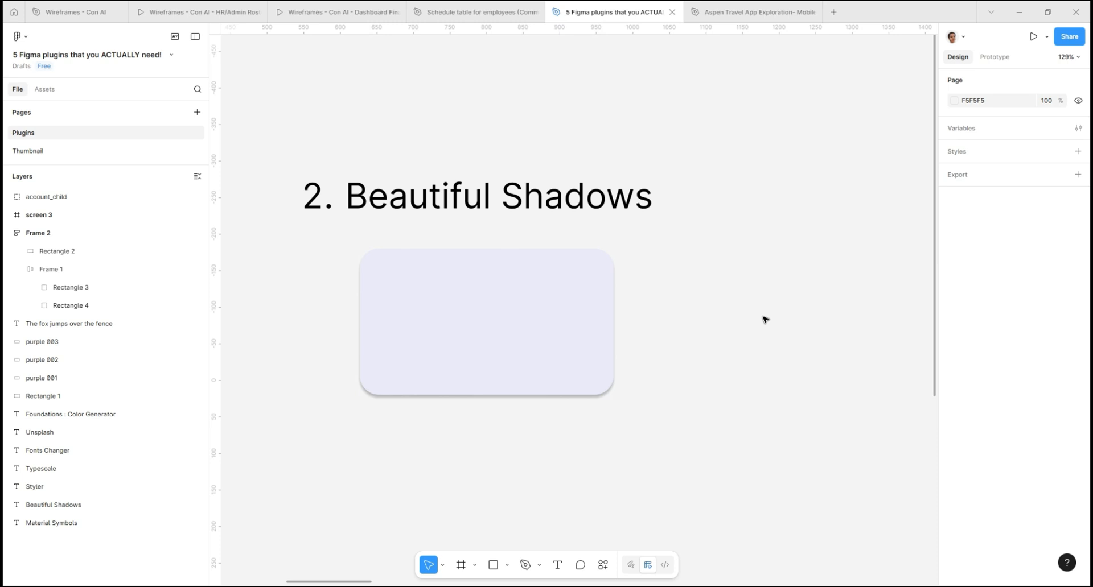
{"action": "left_click", "coordinate": [556, 327]}
{"action": "left_click", "coordinate": [1078, 381]}
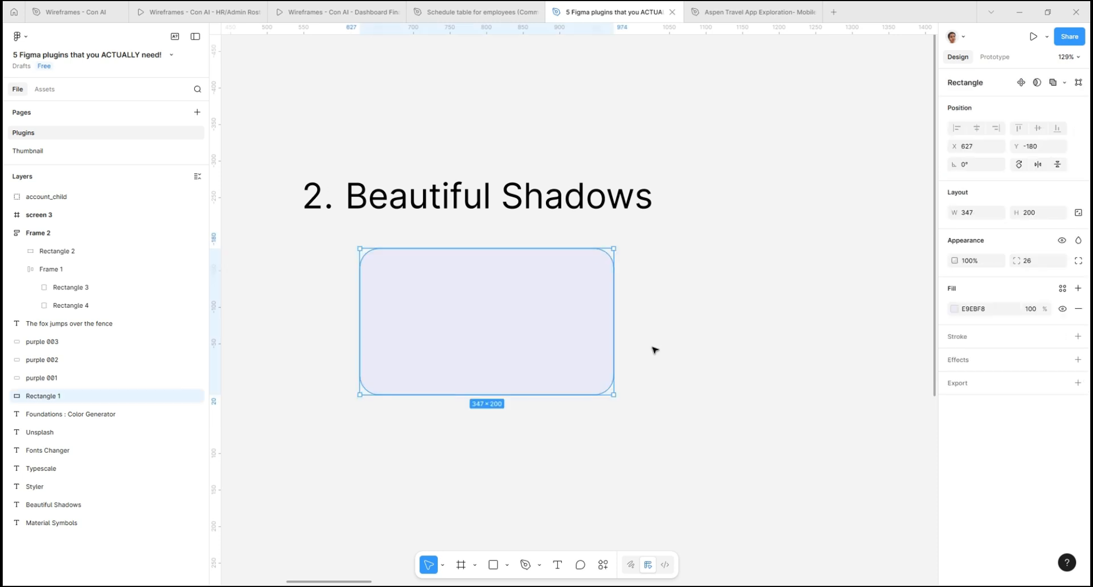
- Apply a soft shadow to the rectangle with the Beautiful Shadows plugin, placing the light source close to the shape's upper edge
{"action": "right_click", "coordinate": [506, 330]}
{"action": "mouse_move", "coordinate": [569, 448]}
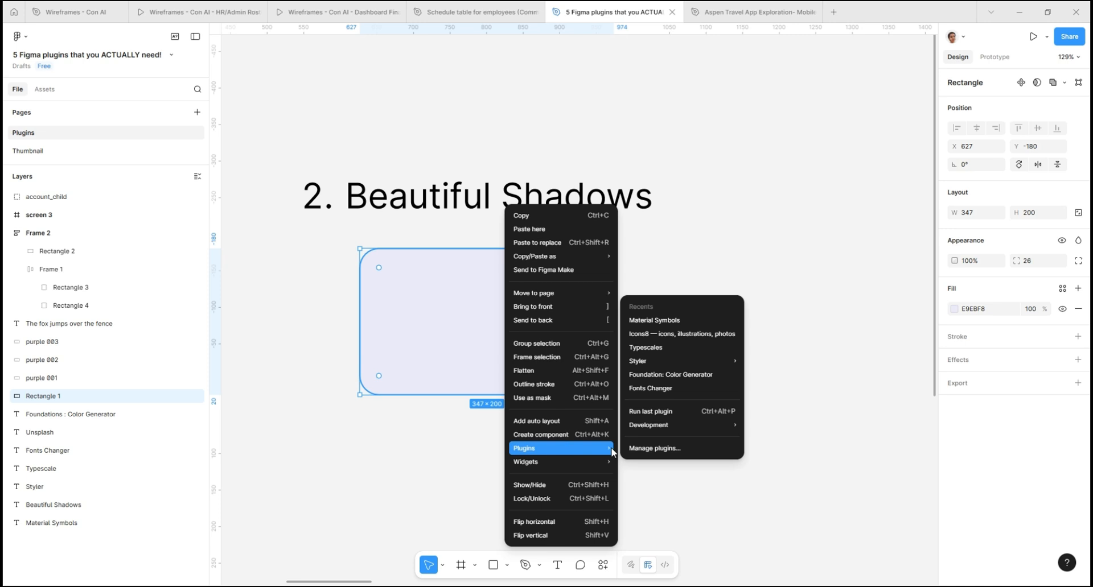
{"action": "left_click", "coordinate": [652, 449]}
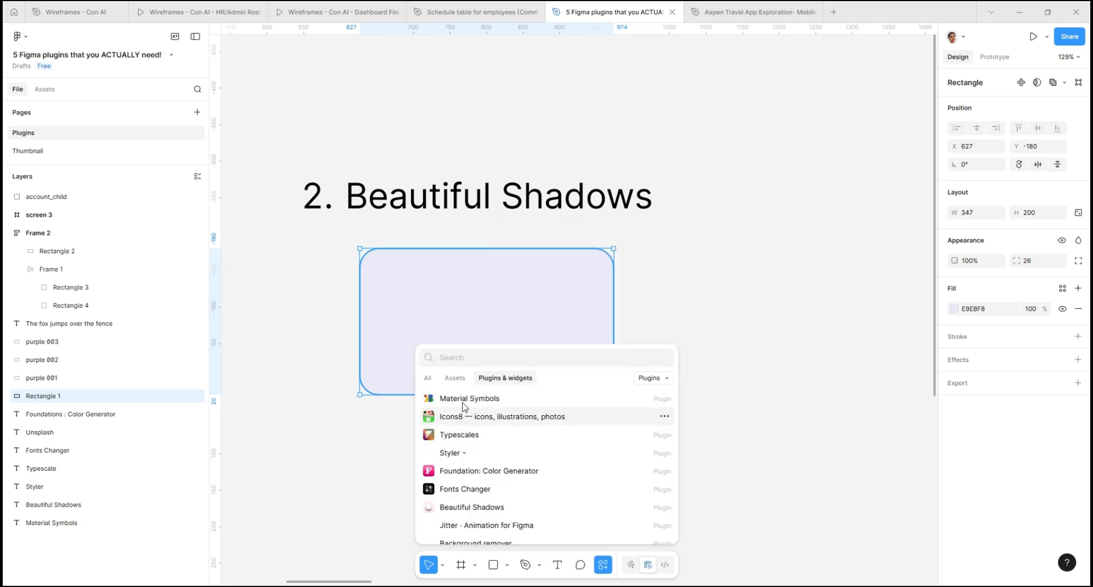
{"action": "left_click", "coordinate": [463, 504]}
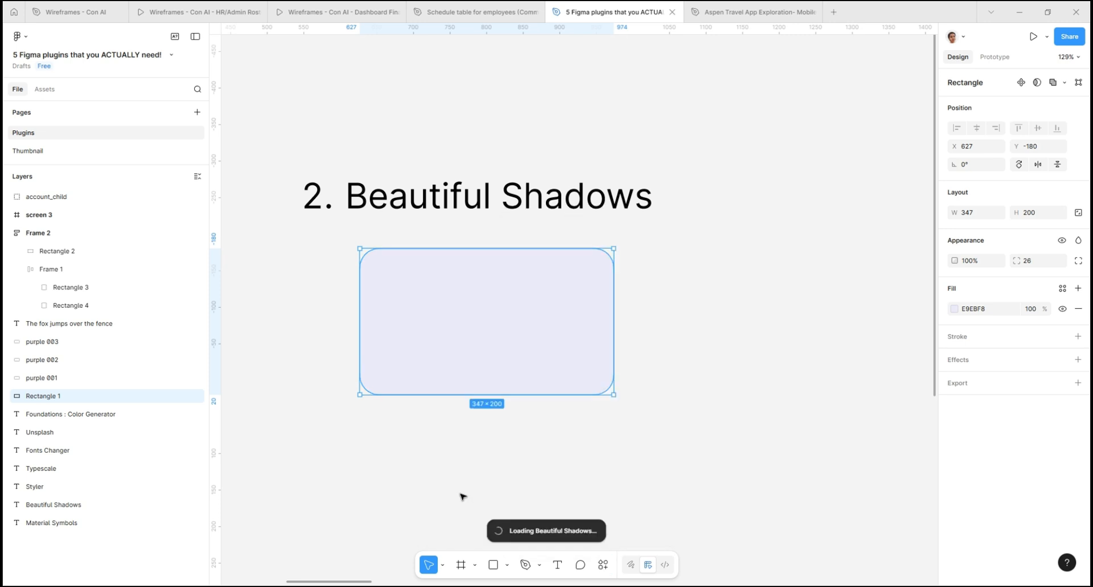
{"action": "left_click_drag", "start_coordinate": [881, 308], "coordinate": [880, 356]}
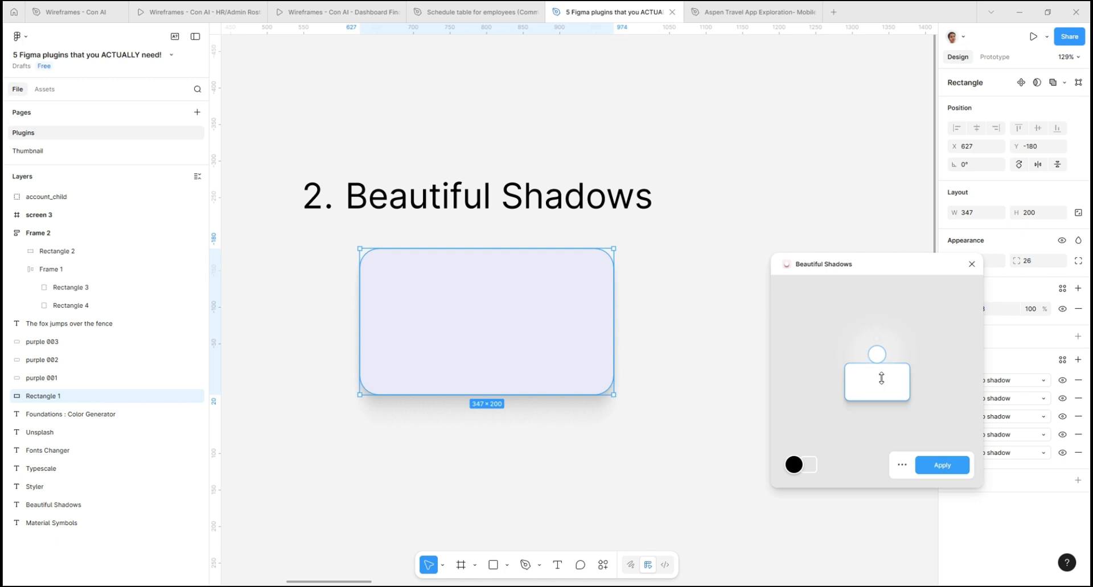
{"action": "left_click", "coordinate": [933, 467]}
{"action": "left_click", "coordinate": [765, 398]}
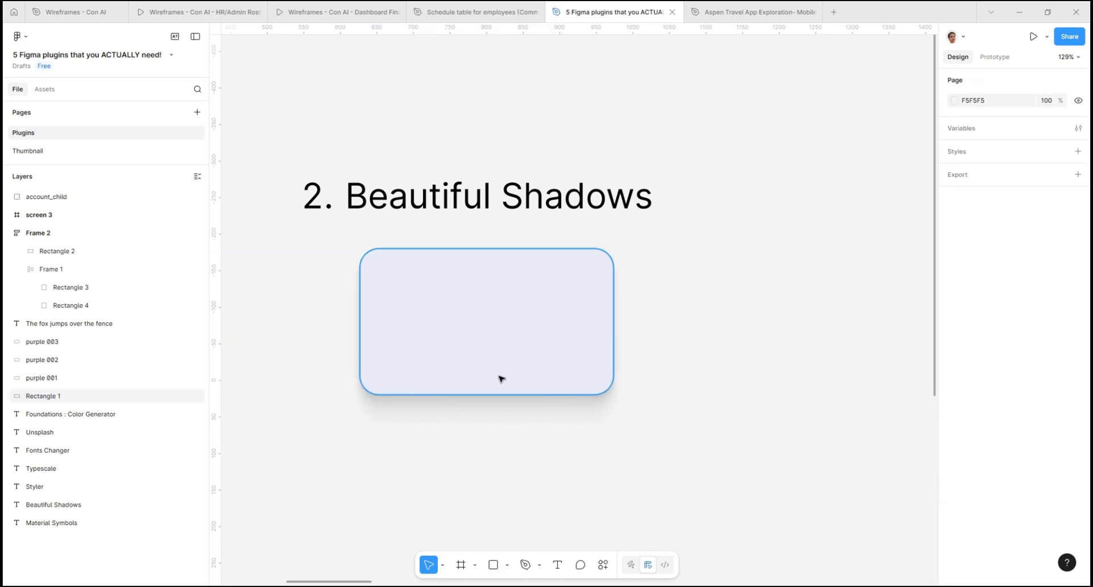
- Select the three purple rectangles under the Styler heading and generate color styles from them with the Styler plugin
{"action": "scroll", "coordinate": [489, 382], "scroll_direction": "down", "scroll_amount": 5, "text": "ctrl"}
{"action": "scroll", "coordinate": [808, 379], "scroll_direction": "up", "scroll_amount": 6, "text": "ctrl"}
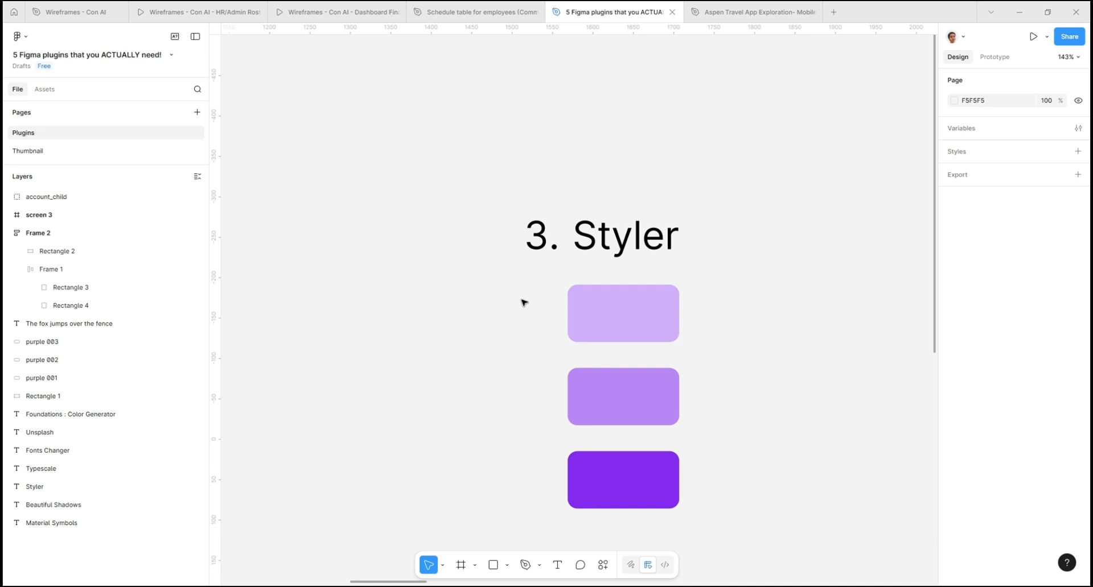
{"action": "left_click", "coordinate": [648, 494]}
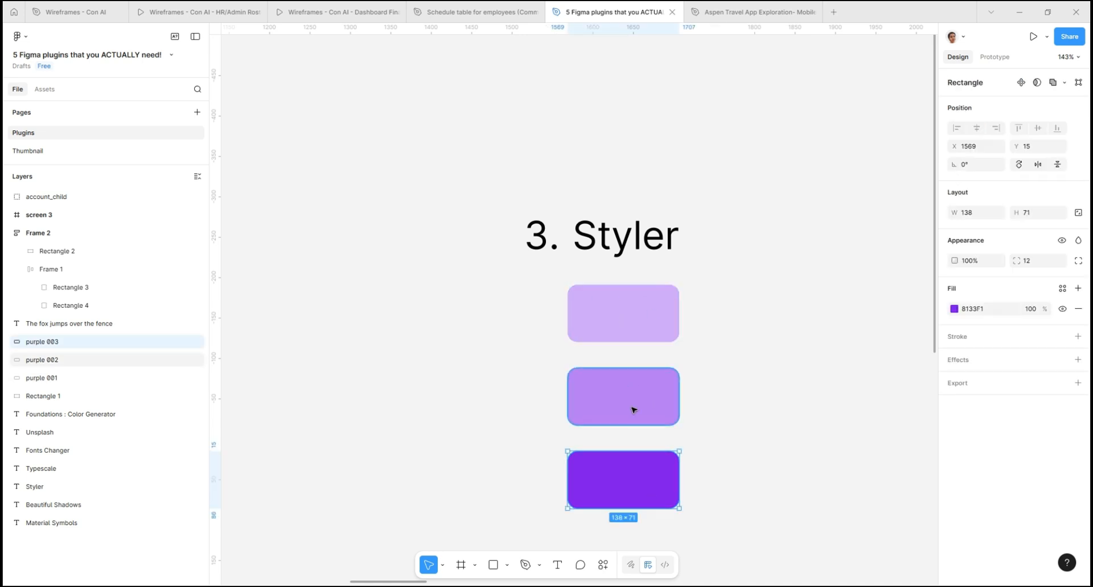
{"action": "left_click", "coordinate": [544, 302]}
{"action": "left_click_drag", "start_coordinate": [545, 302], "coordinate": [681, 511]}
{"action": "right_click", "coordinate": [628, 331]}
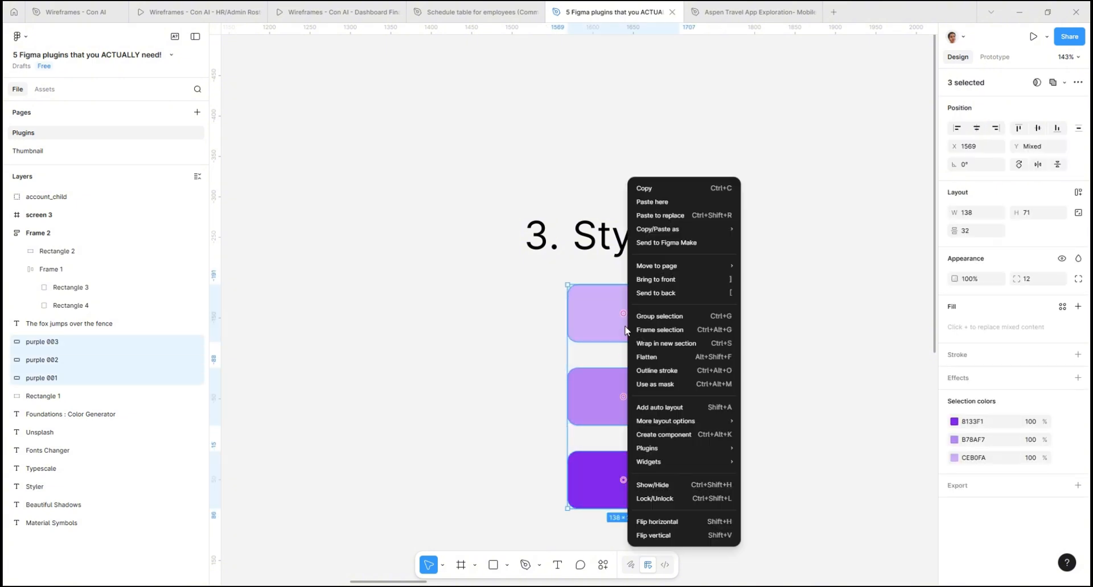
{"action": "mouse_move", "coordinate": [663, 448]}
{"action": "mouse_move", "coordinate": [776, 383]}
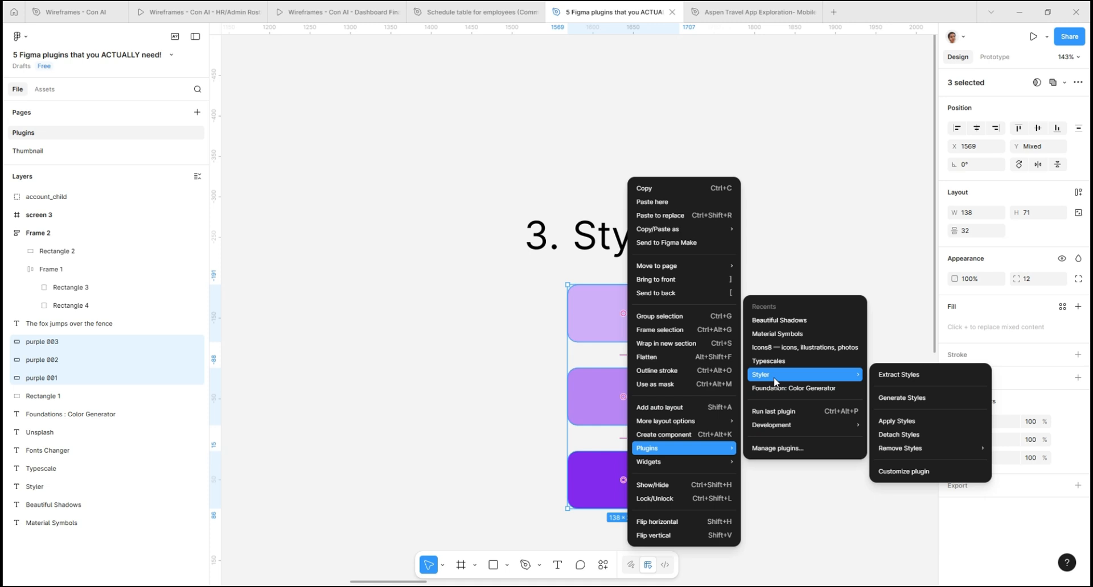
{"action": "left_click", "coordinate": [777, 448]}
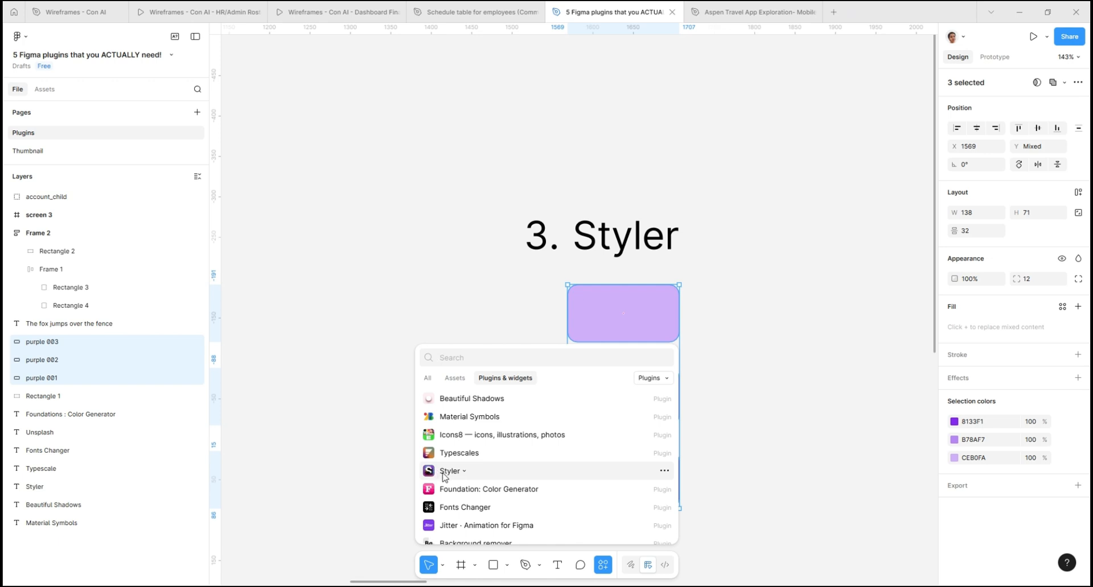
{"action": "left_click", "coordinate": [464, 471]}
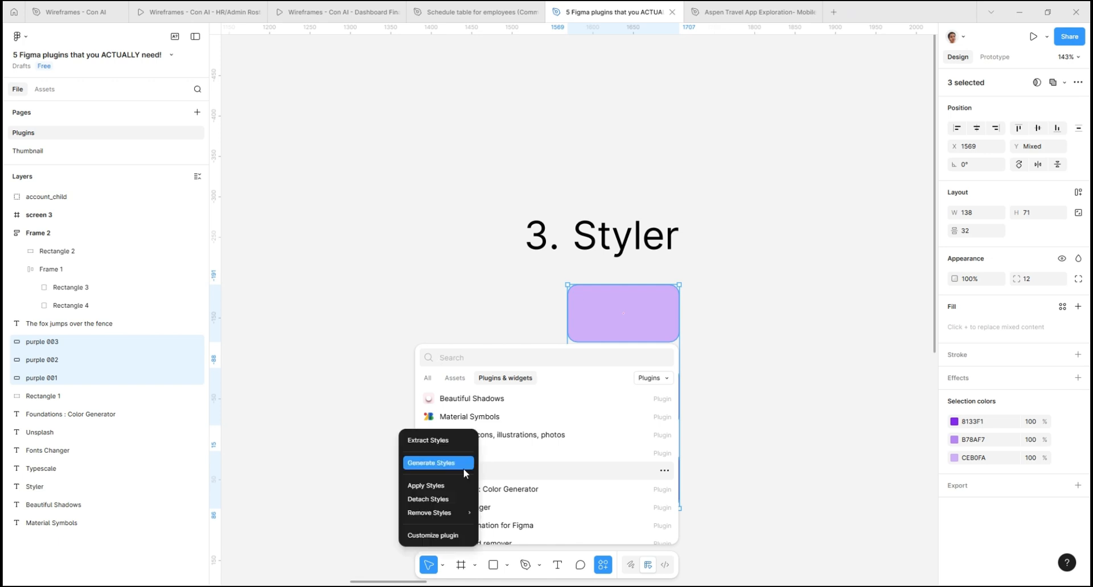
{"action": "left_click", "coordinate": [424, 464]}
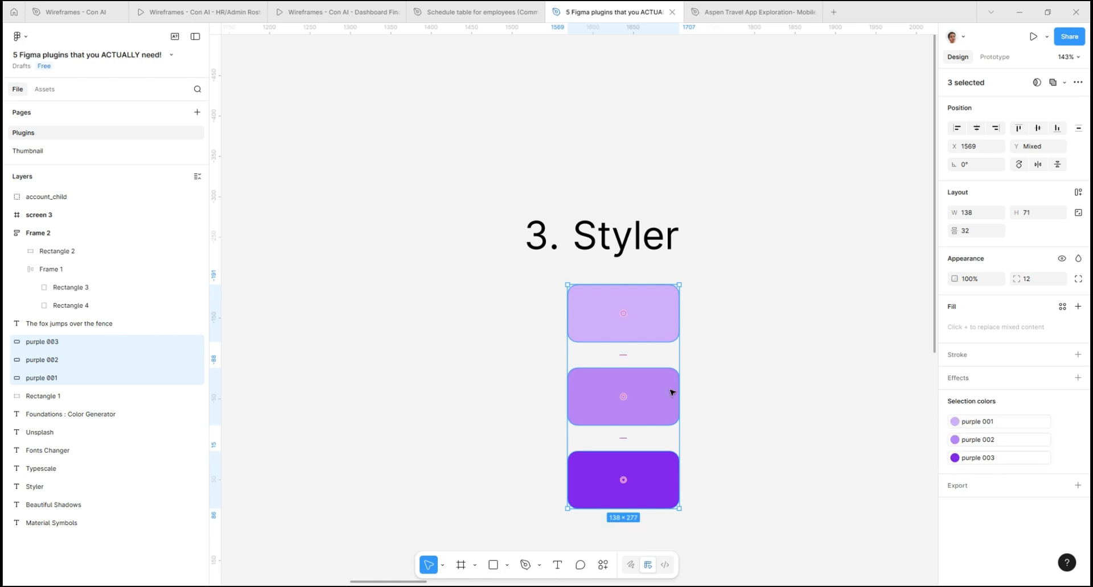
{"action": "left_click", "coordinate": [779, 461]}
- Run the Typescales plugin on the sample sentence under the Typescale heading
{"action": "scroll", "coordinate": [635, 444], "scroll_direction": "down", "scroll_amount": 5}
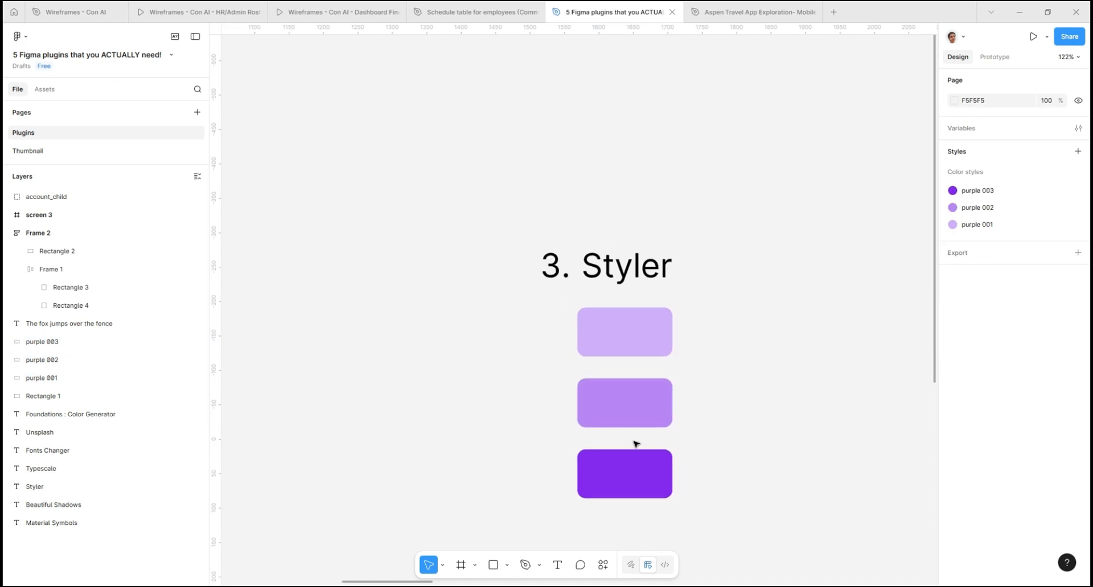
{"action": "scroll", "coordinate": [445, 435], "scroll_direction": "down", "scroll_amount": 5}
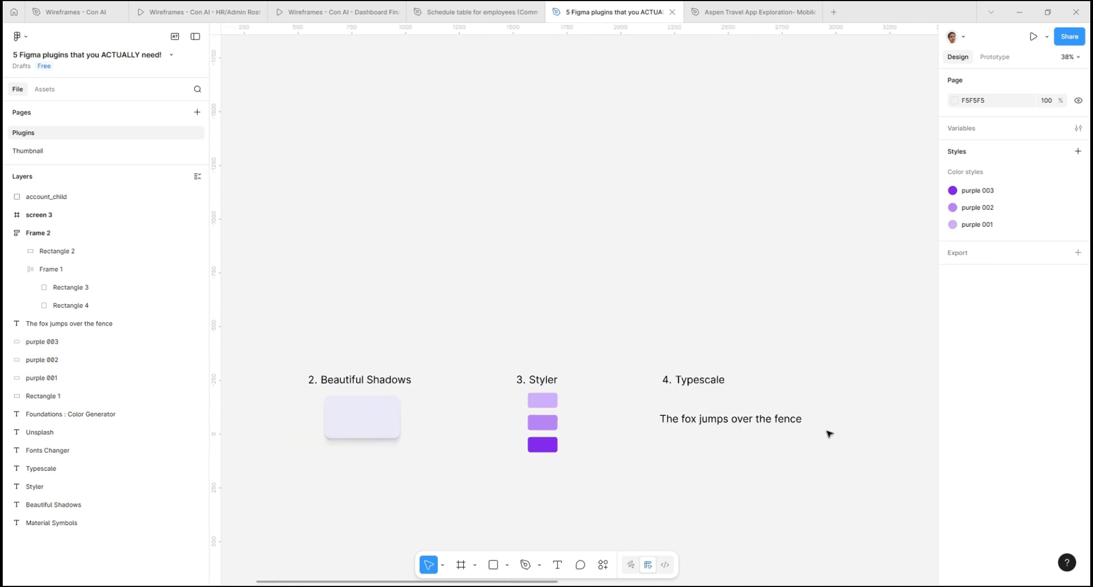
{"action": "scroll", "coordinate": [868, 430], "scroll_direction": "up", "scroll_amount": 4}
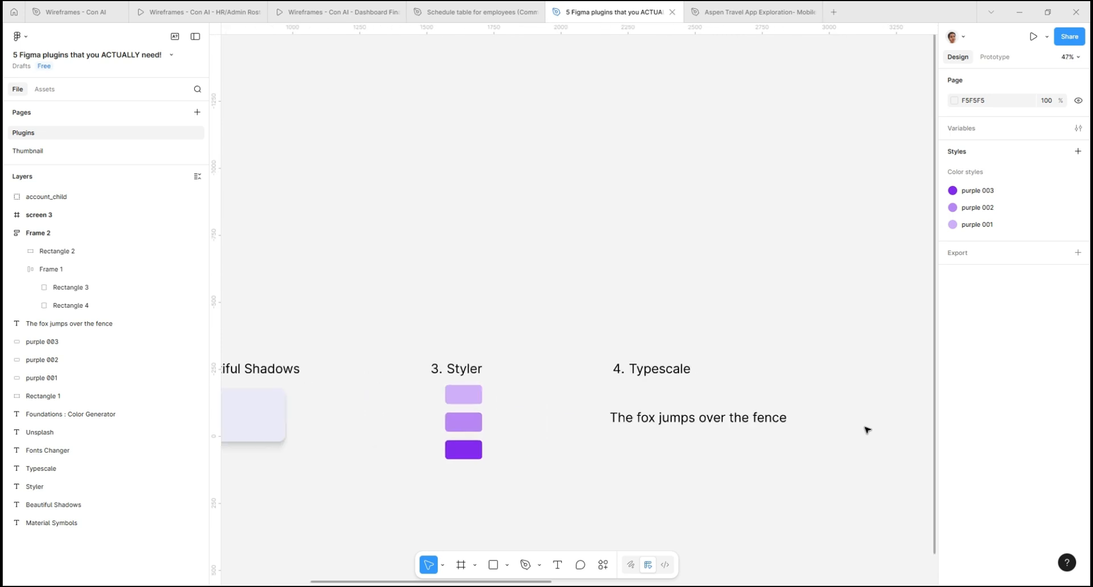
{"action": "scroll", "coordinate": [860, 430], "scroll_direction": "up", "scroll_amount": 1}
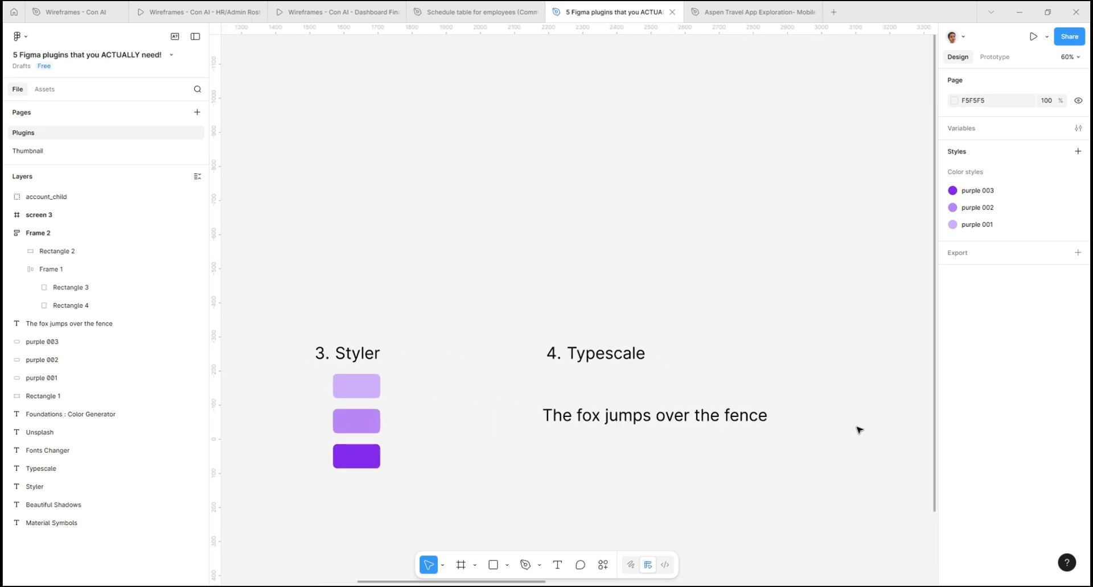
{"action": "left_click", "coordinate": [670, 430]}
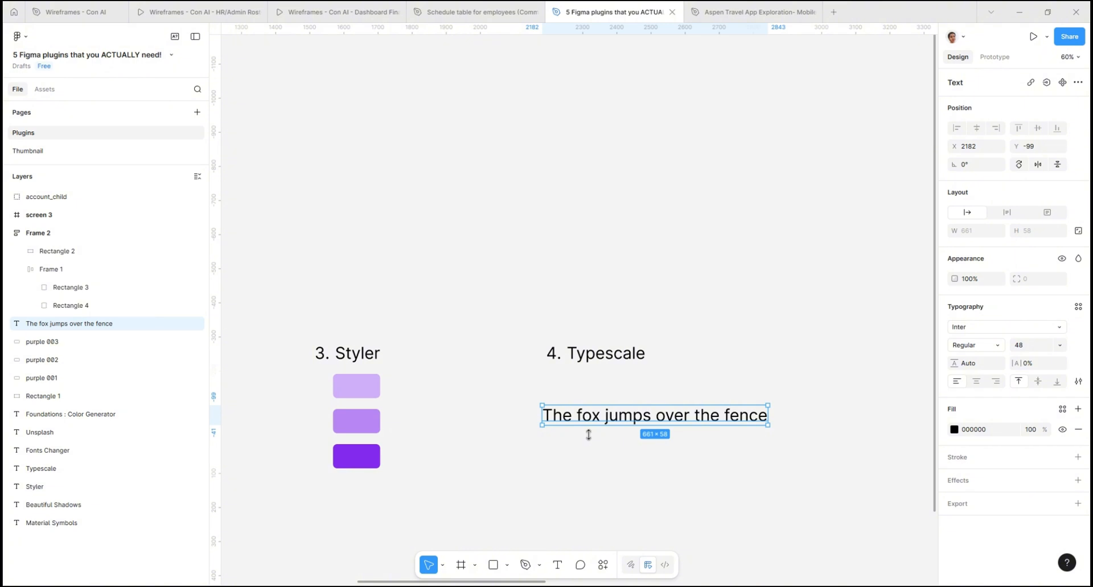
{"action": "scroll", "coordinate": [402, 424], "scroll_direction": "down", "scroll_amount": 3}
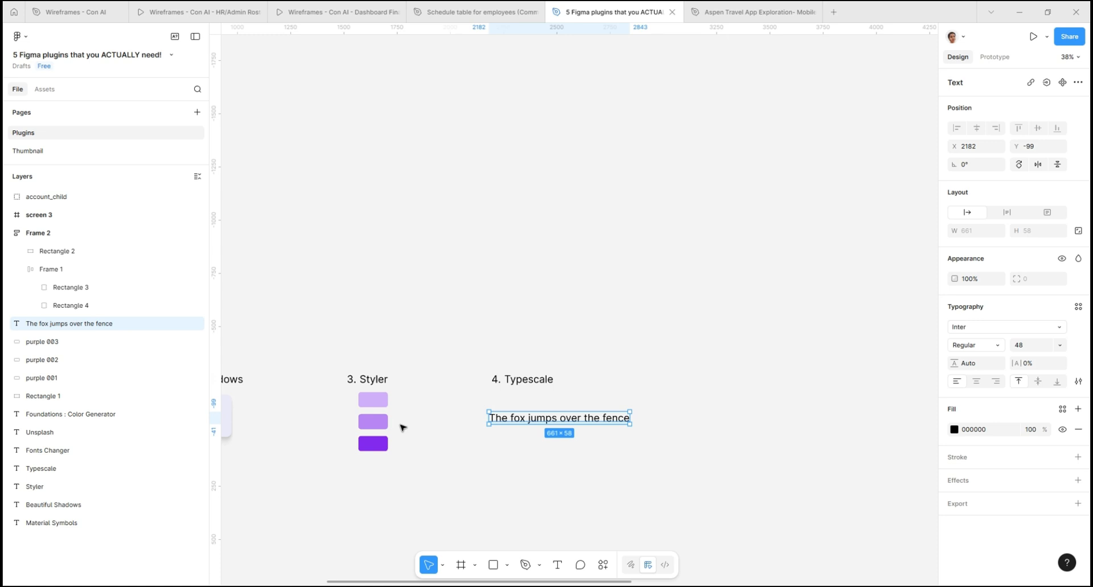
{"action": "right_click", "coordinate": [590, 421]}
{"action": "mouse_move", "coordinate": [617, 455]}
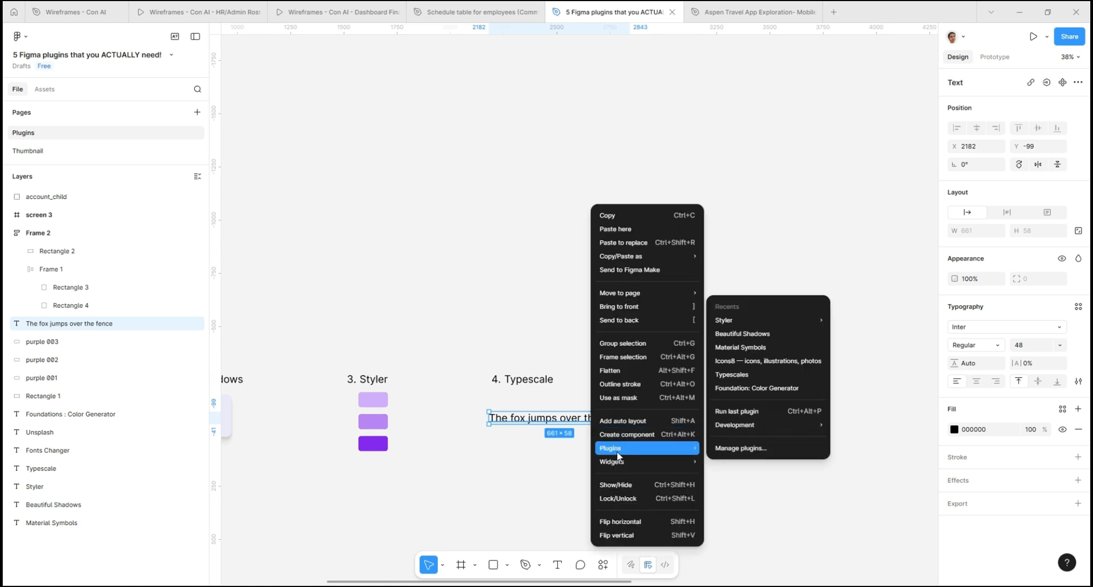
{"action": "left_click", "coordinate": [729, 376]}
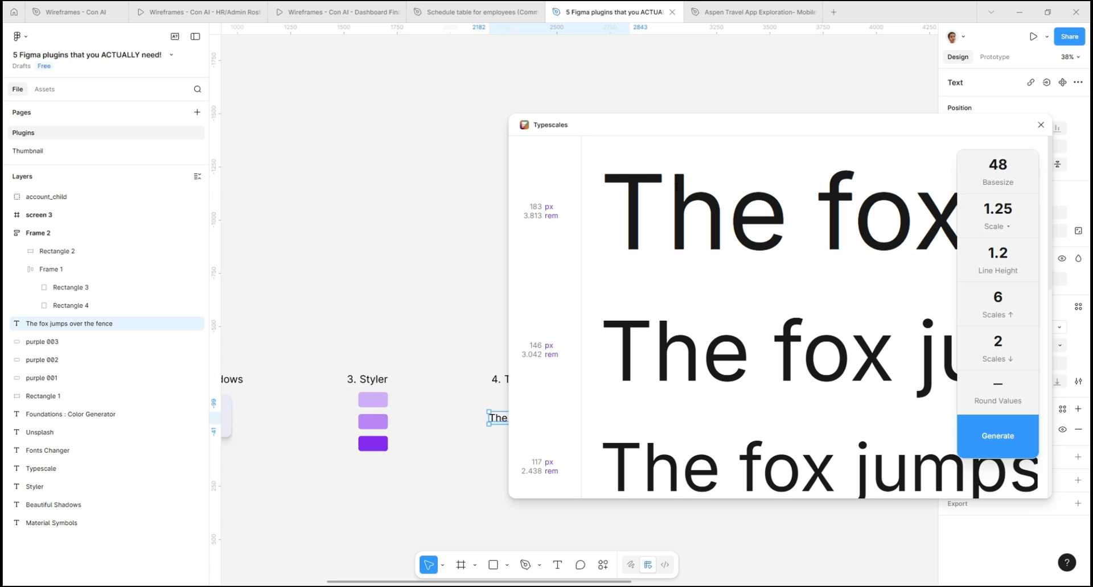
- Set the type scale's base size to 16
{"action": "scroll", "coordinate": [449, 424], "scroll_direction": "down", "scroll_amount": 2}
{"action": "scroll", "coordinate": [390, 397], "scroll_direction": "up", "scroll_amount": 8}
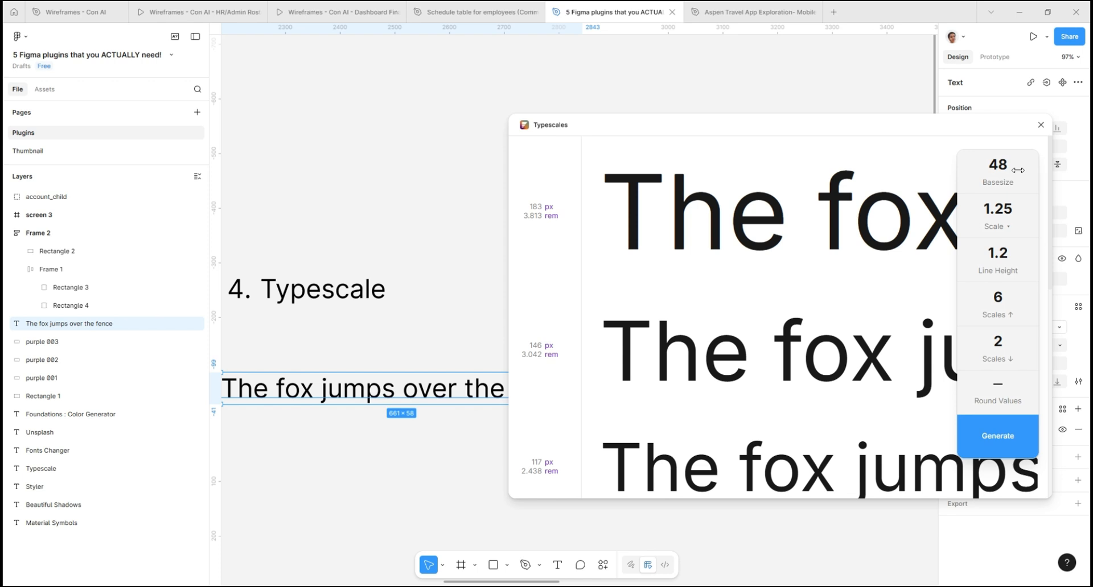
{"action": "left_click_drag", "start_coordinate": [1017, 170], "coordinate": [1007, 167]}
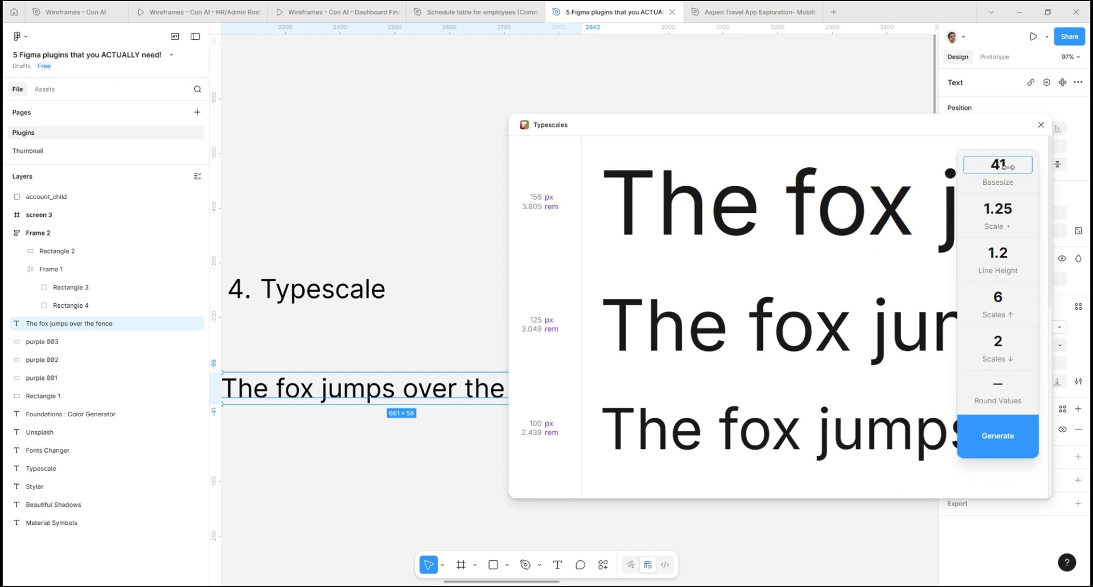
{"action": "key", "text": "BackSpace"}
{"action": "key", "text": "BackSpace"}
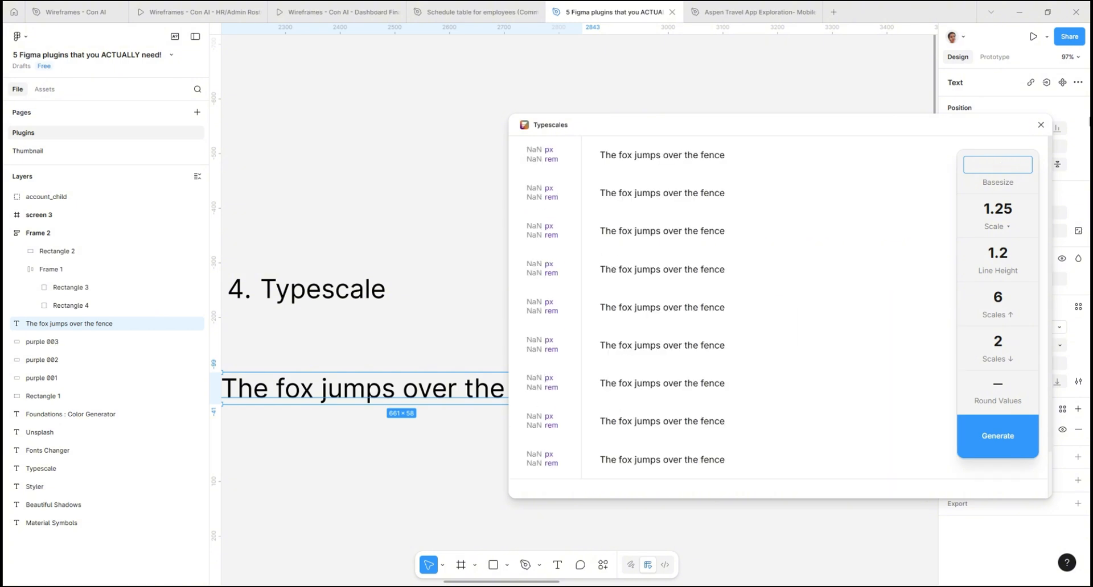
{"action": "type", "text": "16"}
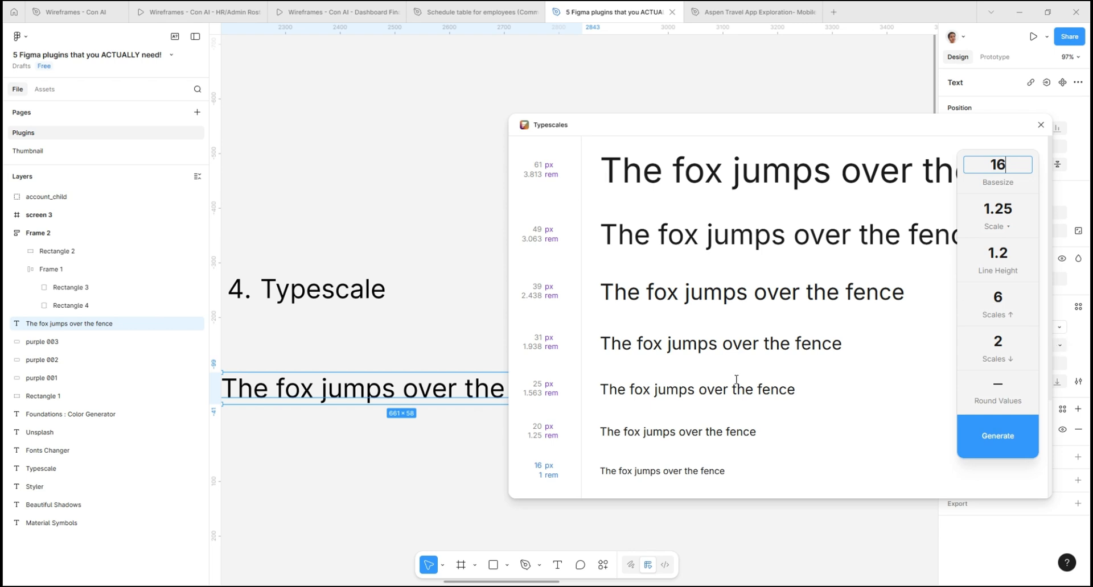
- Preview the type scale with unrounded values, restore rounding, and view the available scale ratios
{"action": "left_click", "coordinate": [1000, 406]}
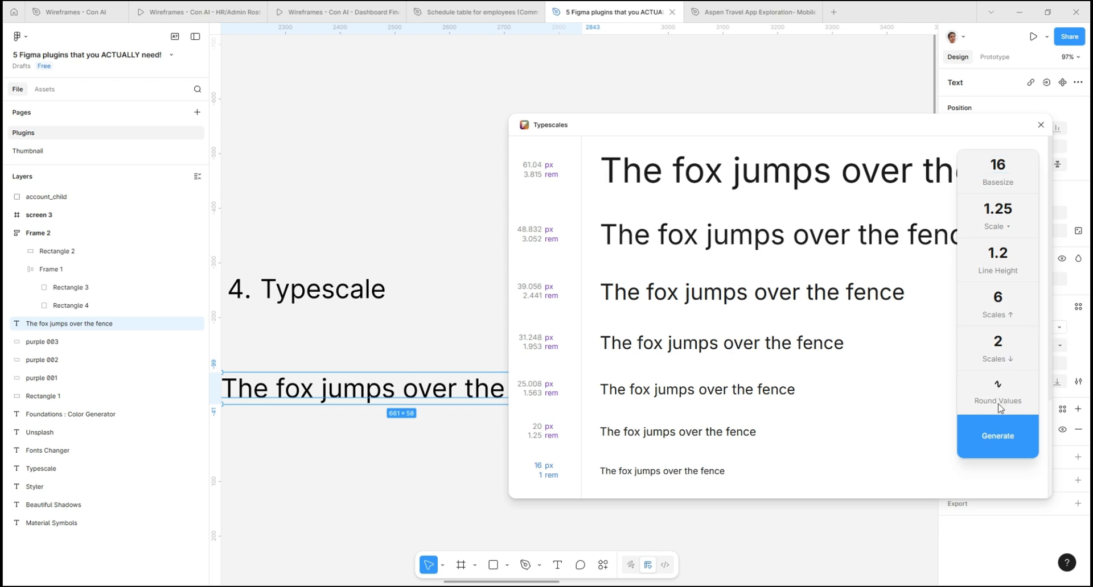
{"action": "left_click", "coordinate": [1001, 406]}
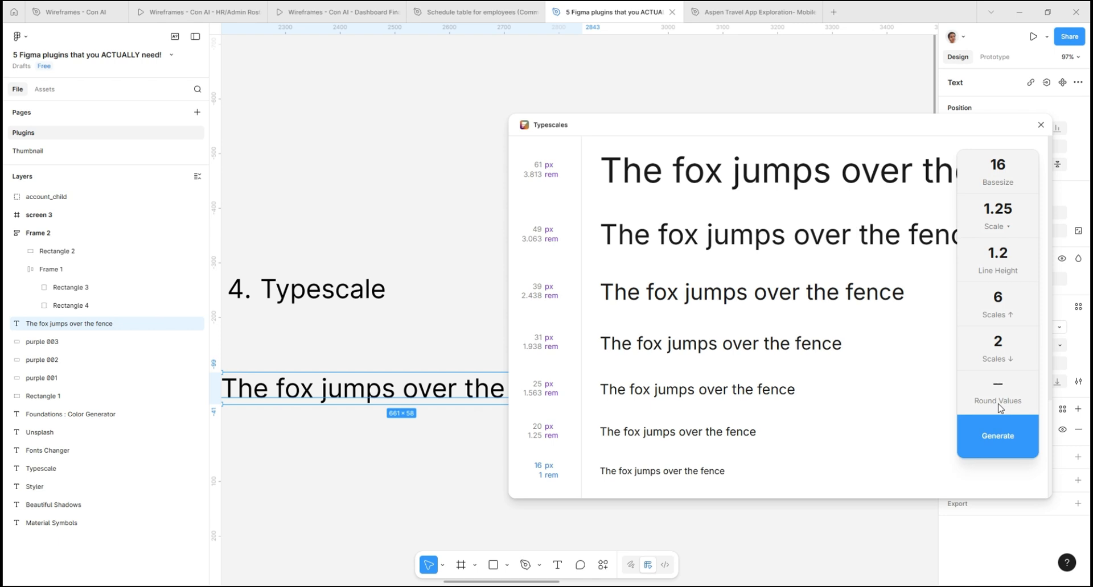
{"action": "left_click", "coordinate": [1006, 227]}
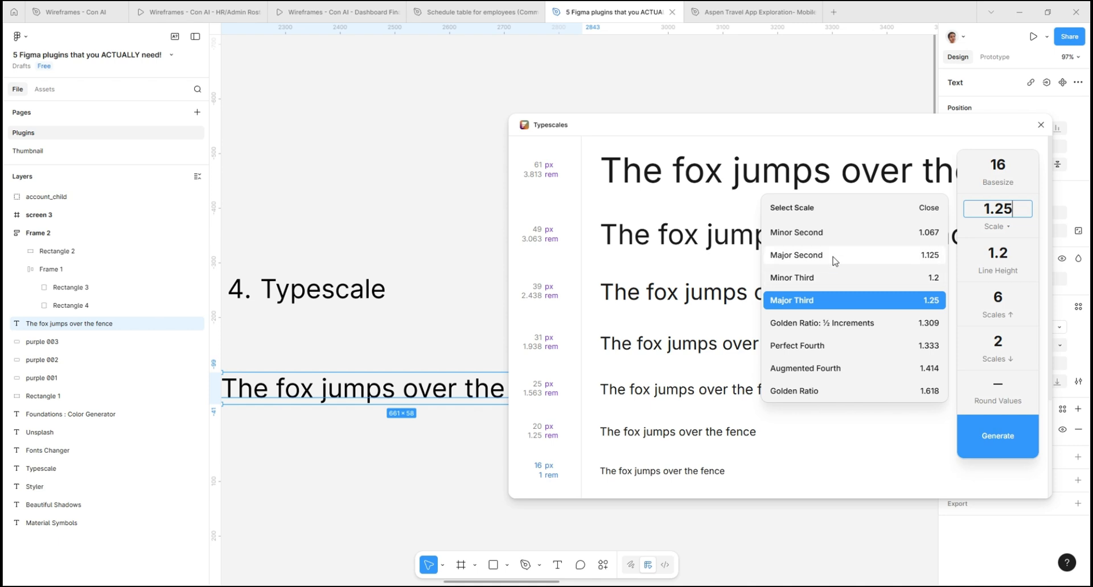
- Generate the type scale and move its frame clear of the original sample sentence
{"action": "left_click", "coordinate": [995, 445]}
{"action": "scroll", "coordinate": [793, 336], "scroll_direction": "down", "scroll_amount": 3}
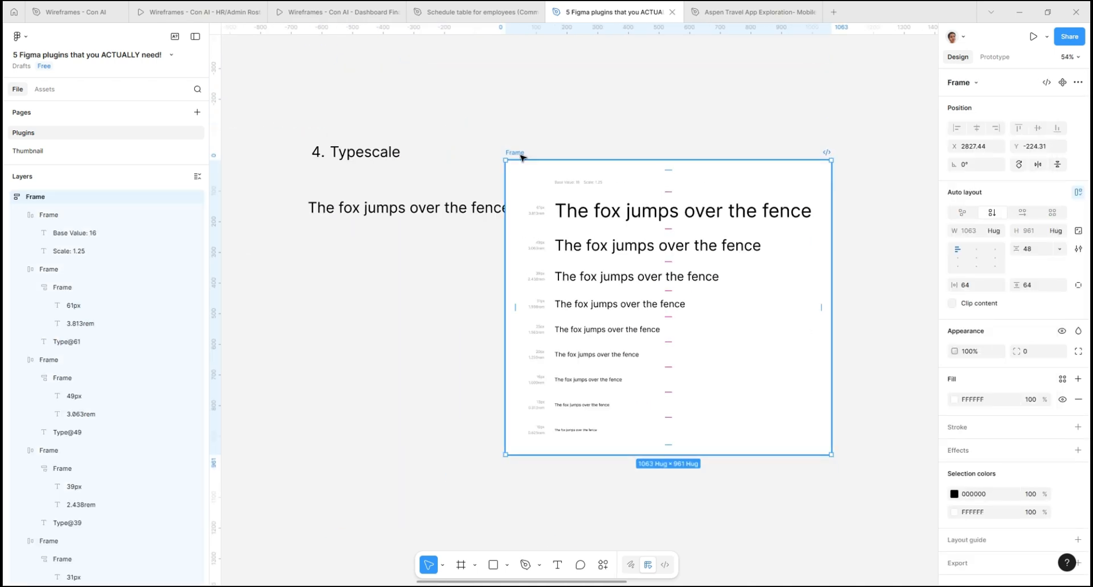
{"action": "left_click_drag", "start_coordinate": [522, 157], "coordinate": [559, 167]}
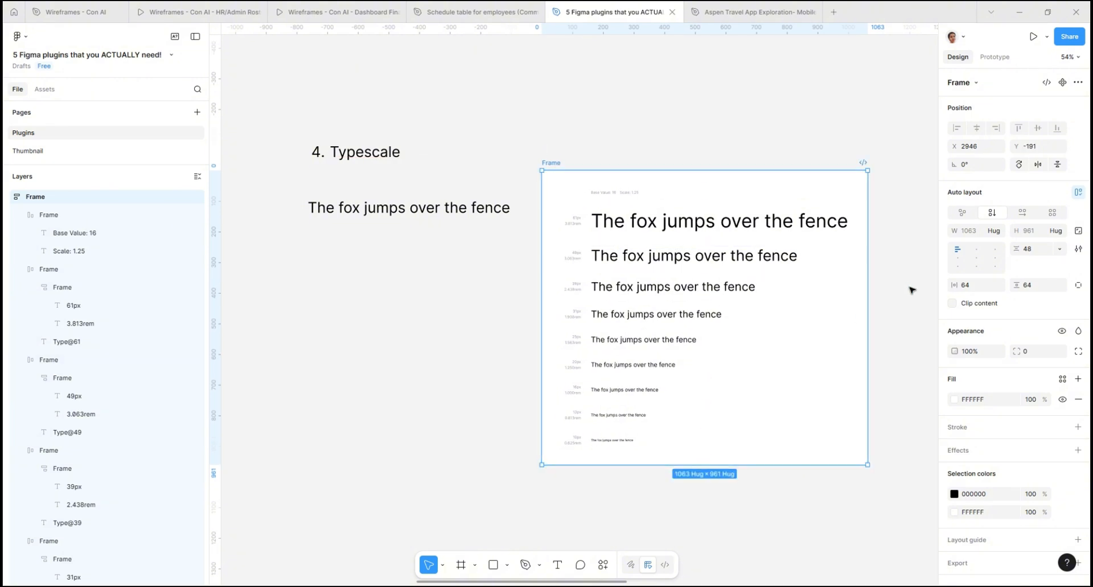
- Select all nine sample sentences in the generated type scale frame and move them out onto the empty canvas below it
{"action": "scroll", "coordinate": [627, 237], "scroll_direction": "up", "scroll_amount": 3}
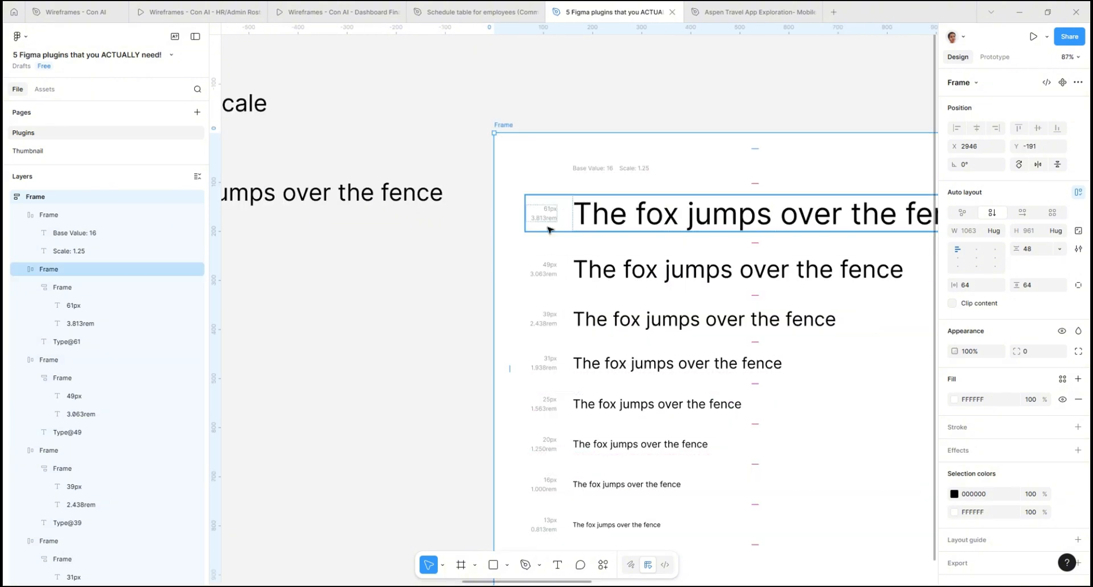
{"action": "scroll", "coordinate": [550, 219], "scroll_direction": "down", "scroll_amount": 1}
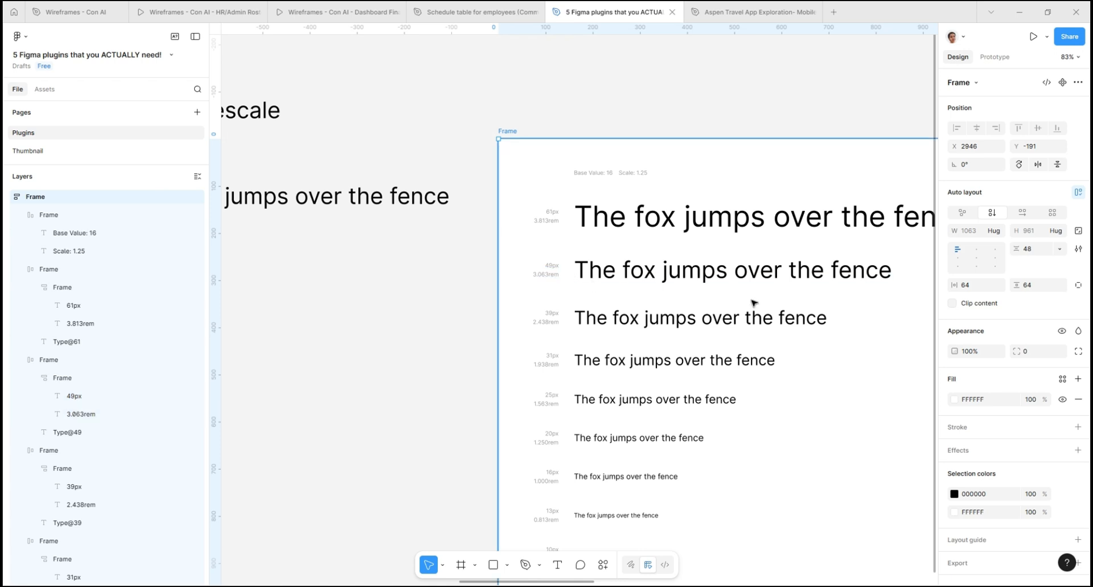
{"action": "scroll", "coordinate": [670, 359], "scroll_direction": "up", "scroll_amount": 2}
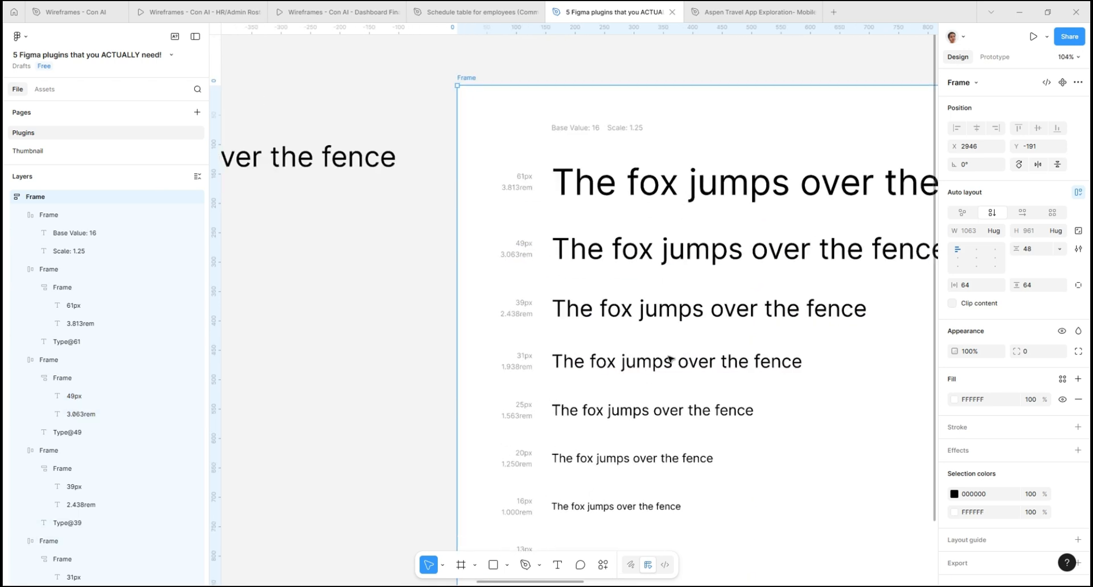
{"action": "scroll", "coordinate": [385, 326], "scroll_direction": "down", "scroll_amount": 3}
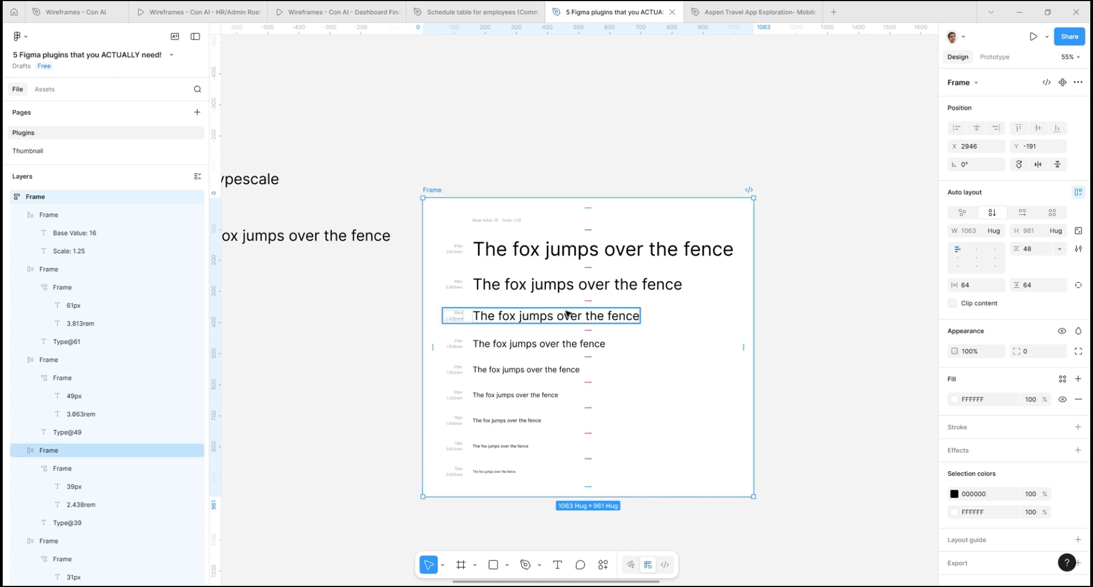
{"action": "left_click", "coordinate": [563, 254], "text": "ctrl"}
{"action": "left_click", "coordinate": [560, 287], "text": "ctrl+shift"}
{"action": "left_click", "coordinate": [556, 316], "text": "ctrl+shift"}
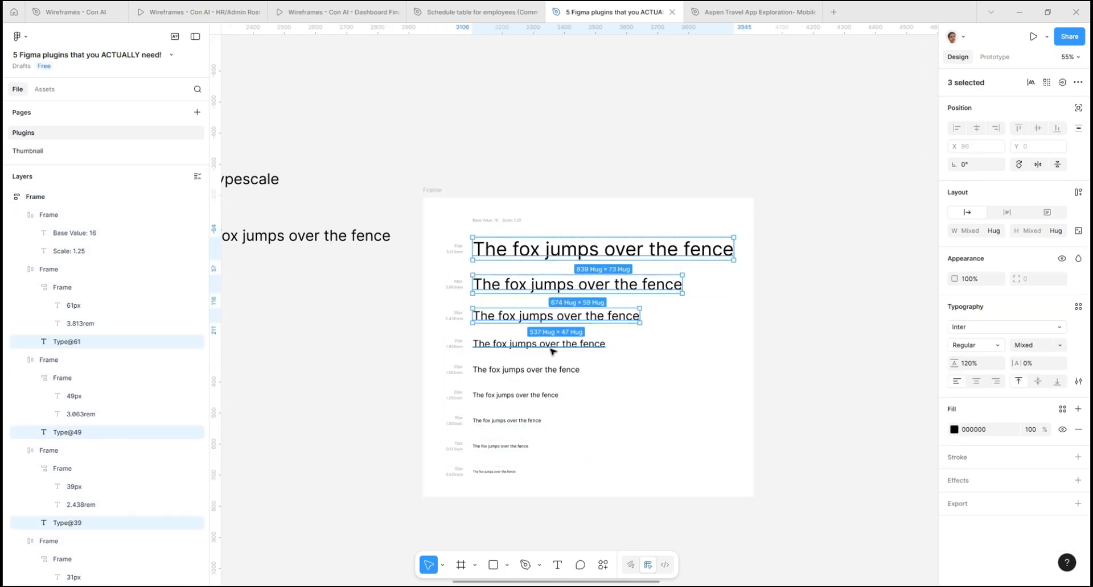
{"action": "left_click", "coordinate": [544, 344], "text": "ctrl+shift"}
{"action": "left_click", "coordinate": [529, 370], "text": "ctrl+shift"}
{"action": "left_click", "coordinate": [523, 395], "text": "ctrl+shift"}
{"action": "left_click", "coordinate": [515, 420], "text": "ctrl+shift"}
{"action": "left_click", "coordinate": [516, 449], "text": "ctrl+shift"}
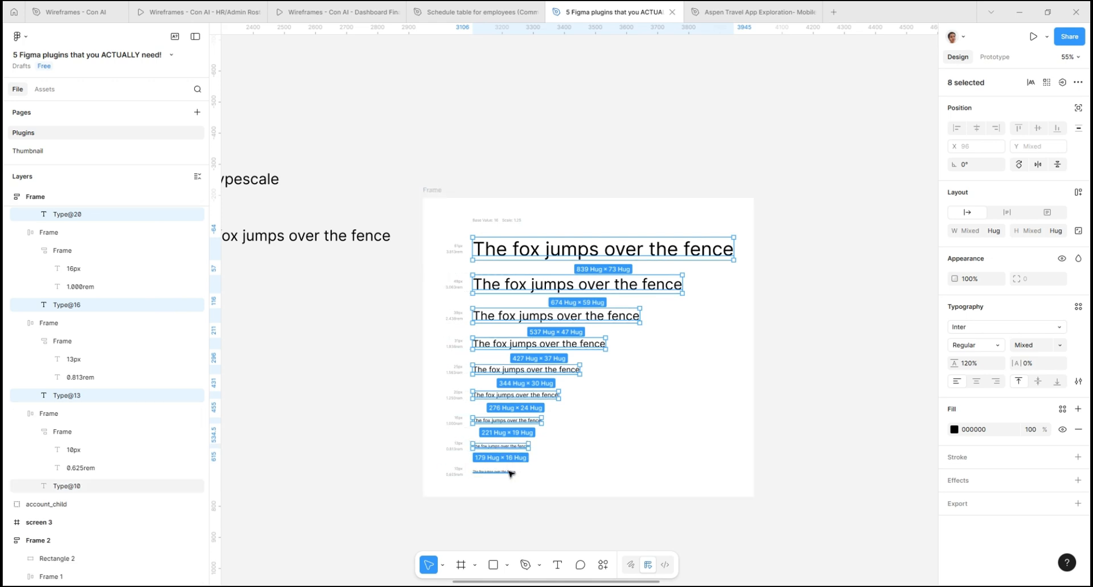
{"action": "left_click", "coordinate": [512, 471], "text": "ctrl+shift"}
{"action": "scroll", "coordinate": [690, 317], "scroll_direction": "down", "scroll_amount": 3, "text": "ctrl"}
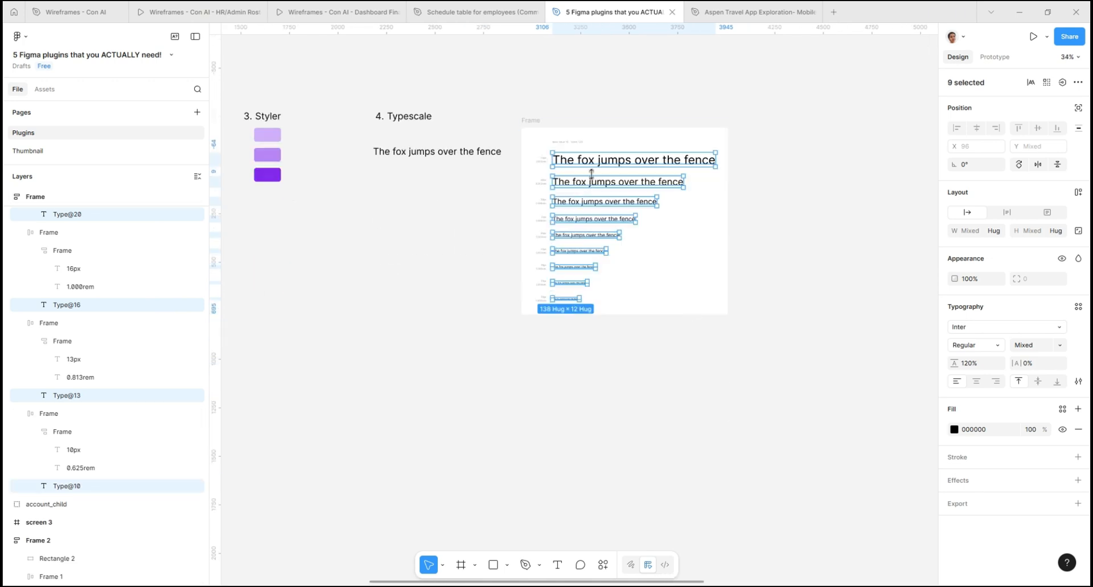
{"action": "left_click_drag", "start_coordinate": [589, 170], "coordinate": [586, 365]}
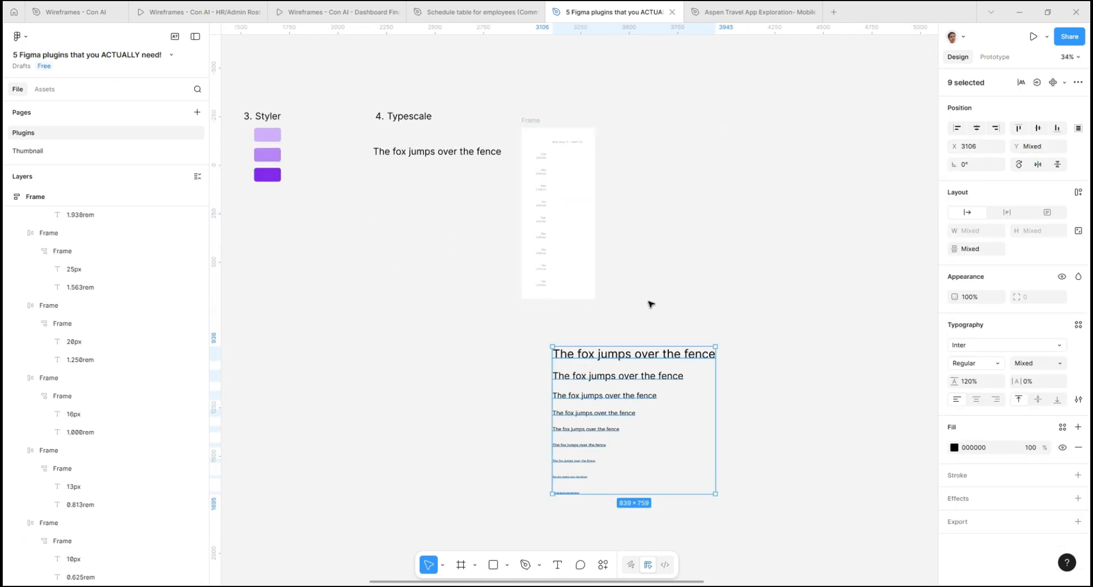
- Generate text styles from the nine selected sentences with the Styler plugin and clear the selection
{"action": "right_click", "coordinate": [639, 359]}
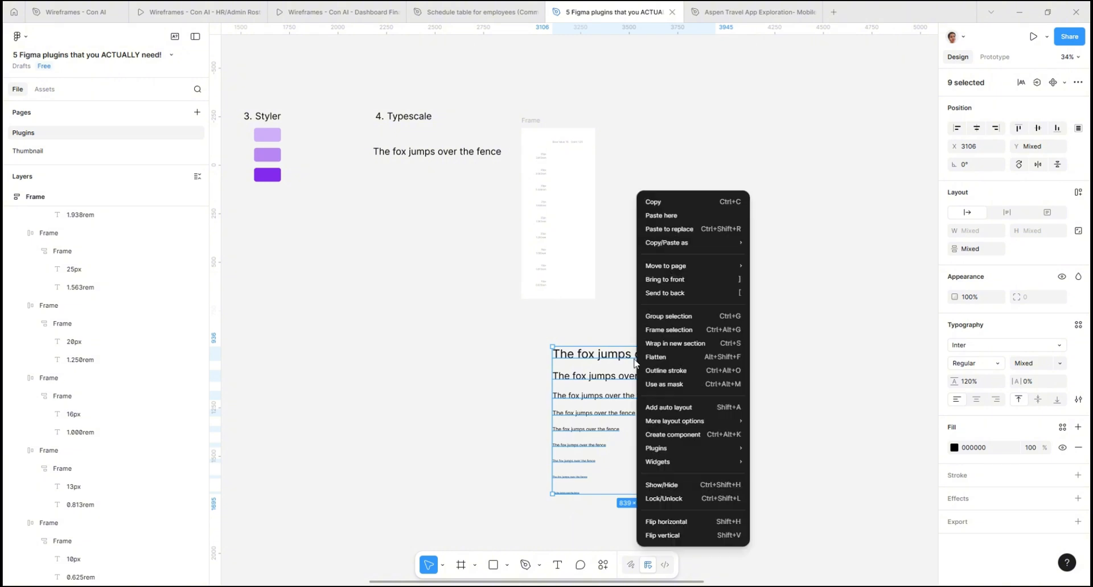
{"action": "mouse_move", "coordinate": [673, 448]}
{"action": "mouse_move", "coordinate": [803, 340]}
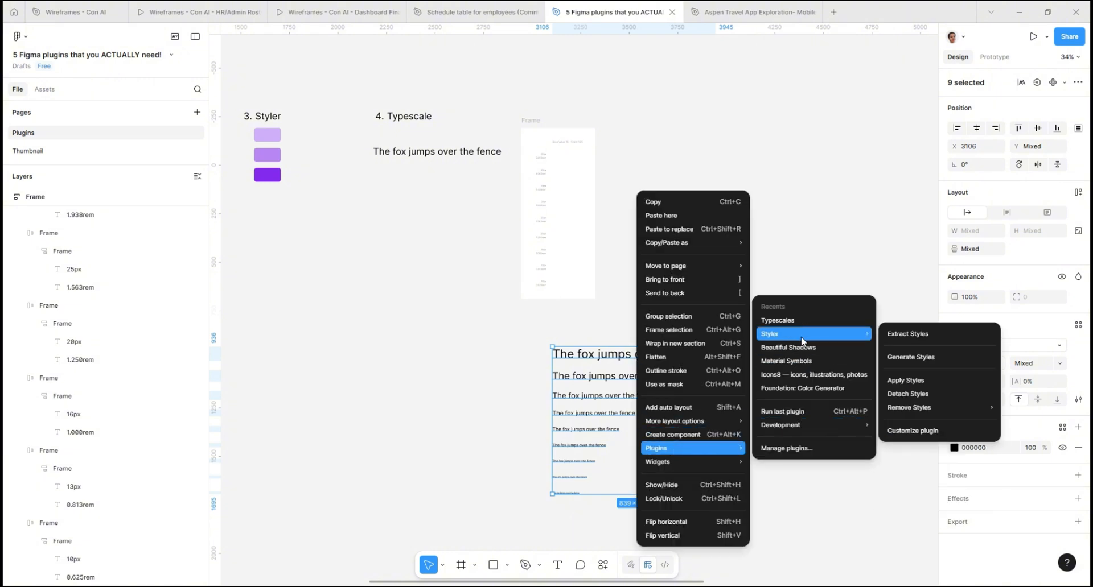
{"action": "left_click", "coordinate": [956, 356]}
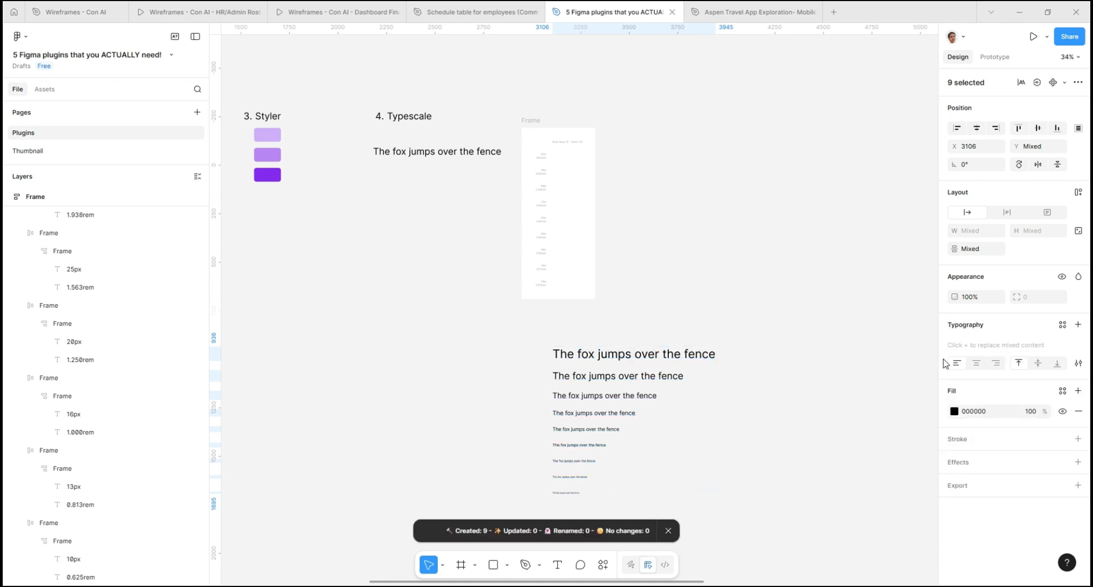
{"action": "left_click", "coordinate": [858, 351]}
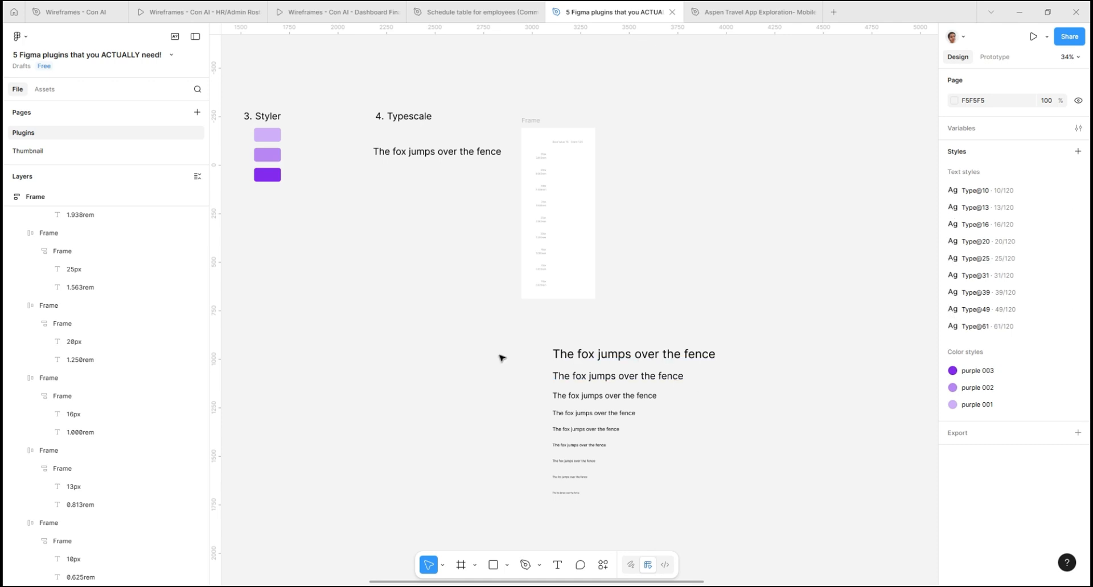
- Check the text style applied to the largest of the nine sample sentences
{"action": "left_click_drag", "start_coordinate": [495, 348], "coordinate": [718, 519]}
{"action": "left_click", "coordinate": [808, 288]}
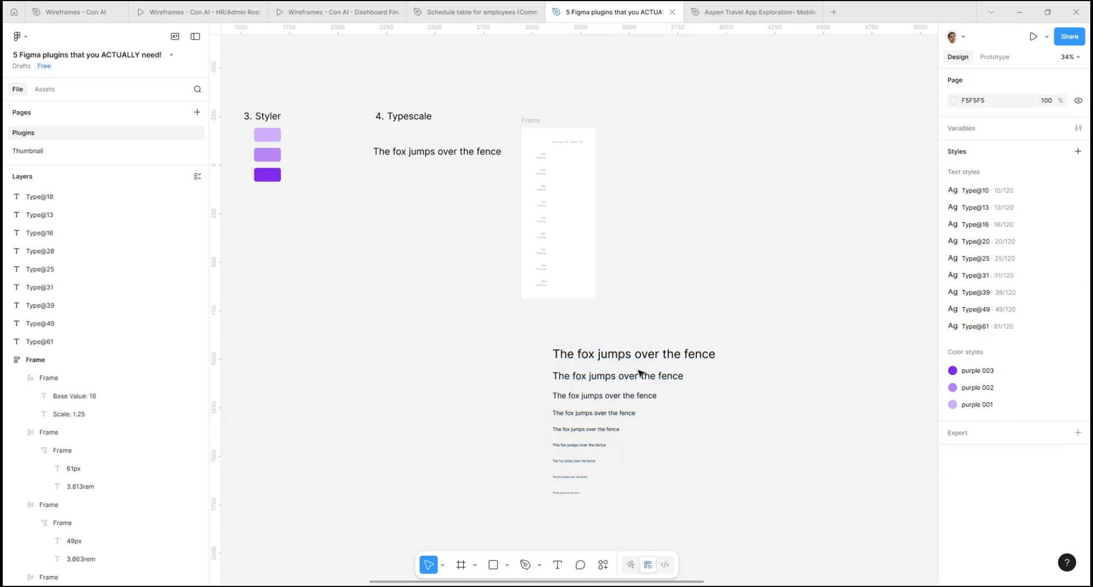
{"action": "left_click", "coordinate": [643, 357]}
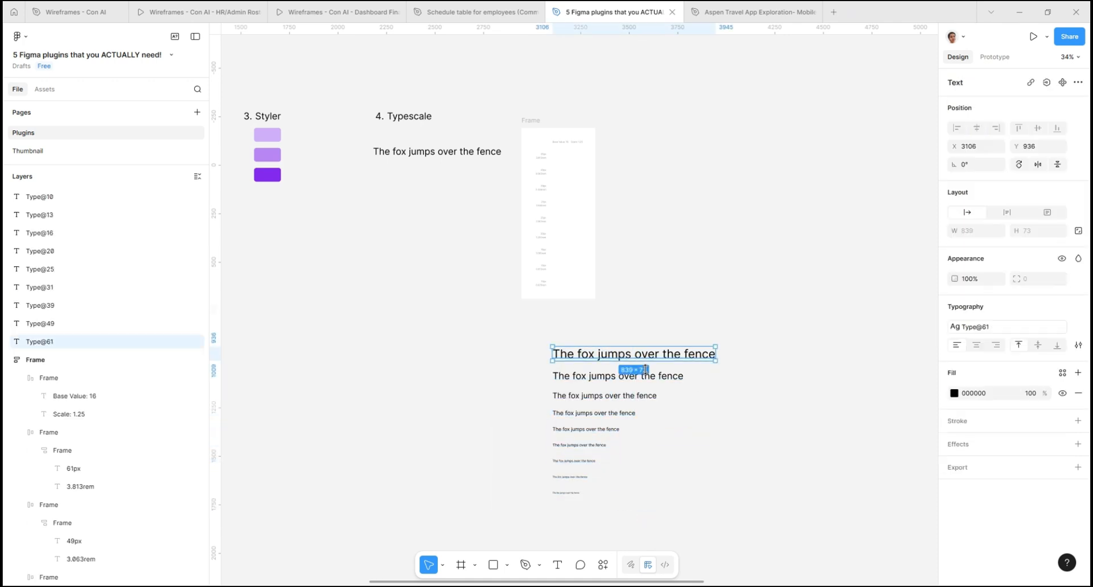
{"action": "left_click", "coordinate": [617, 266]}
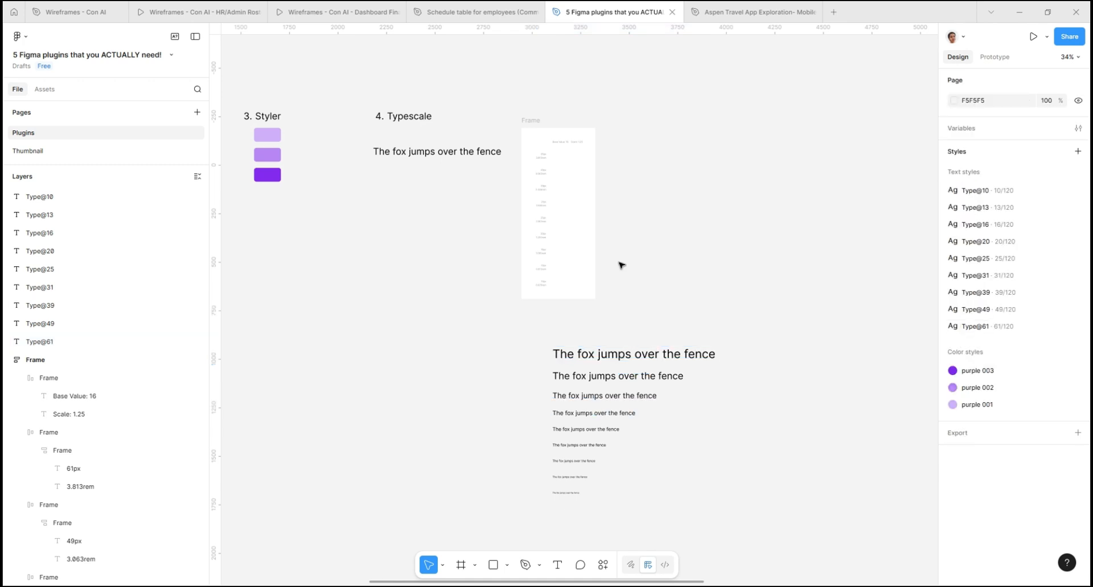
- Check the fonts of the description, title, Show map and Book Now texts in the travel screen under the Fonts Changer heading
{"action": "scroll", "coordinate": [617, 268], "scroll_direction": "down", "scroll_amount": 3}
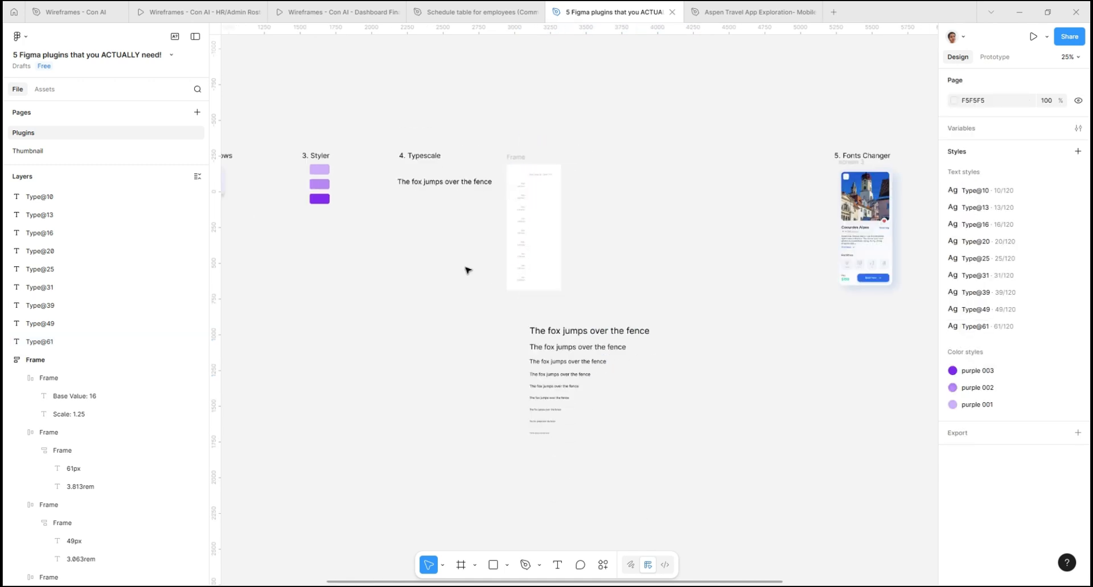
{"action": "scroll", "coordinate": [871, 217], "scroll_direction": "up", "scroll_amount": 3}
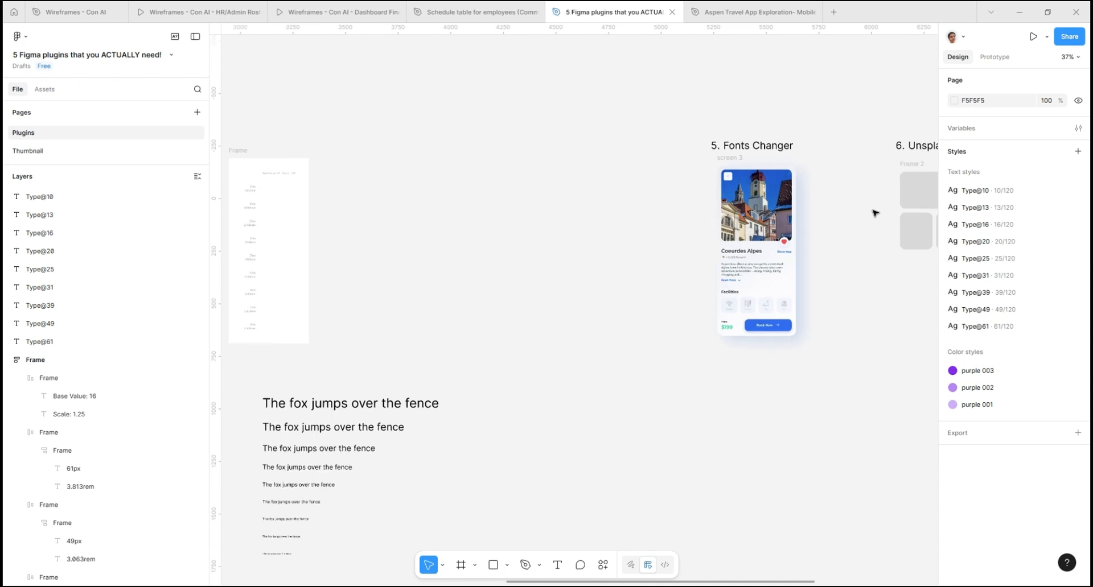
{"action": "scroll", "coordinate": [868, 215], "scroll_direction": "up", "scroll_amount": 5}
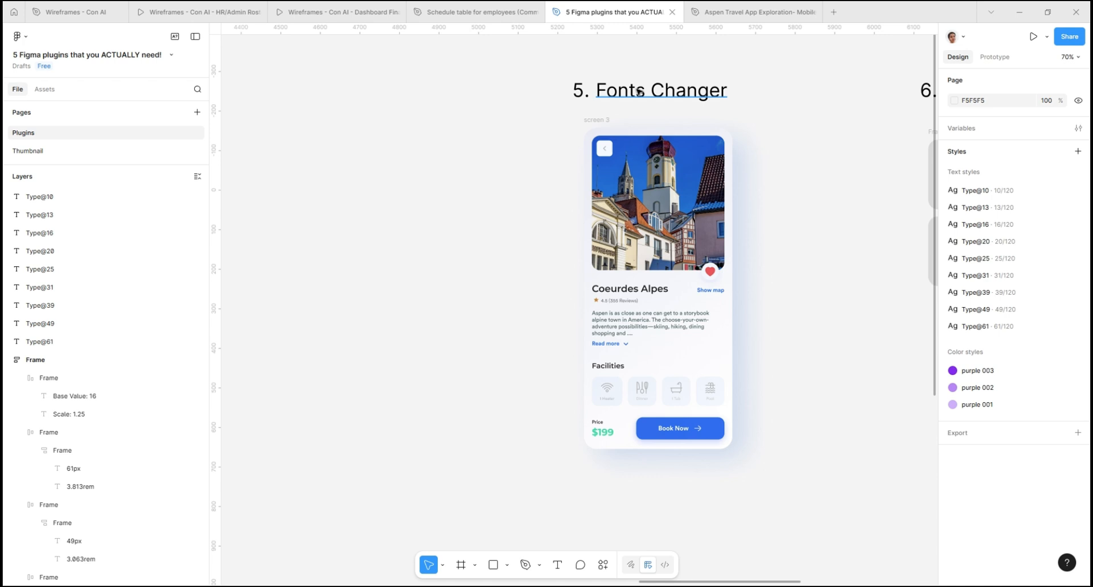
{"action": "left_click", "coordinate": [609, 123]}
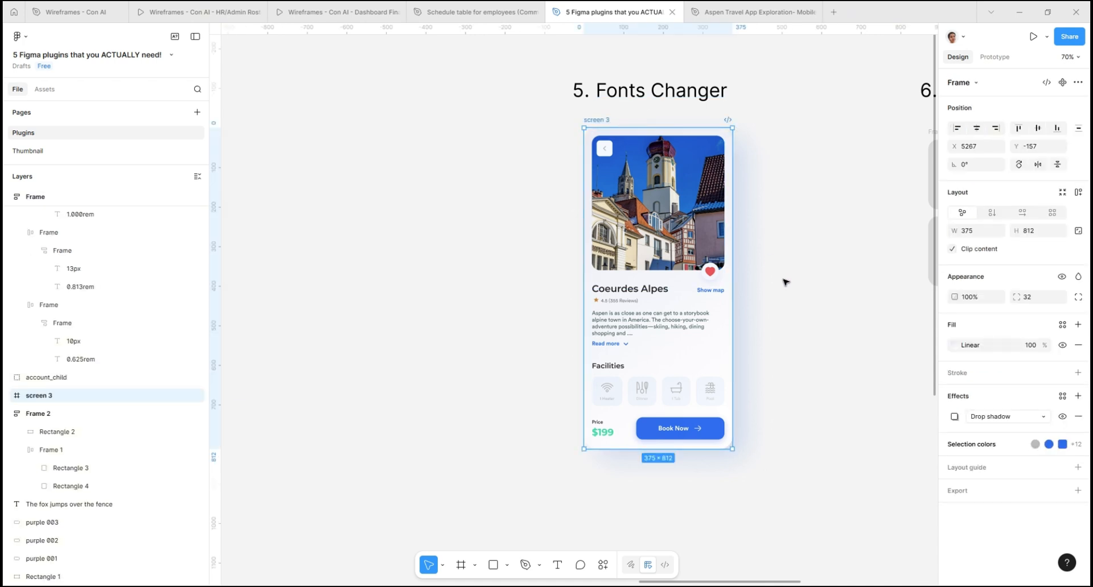
{"action": "scroll", "coordinate": [783, 281], "scroll_direction": "up", "scroll_amount": 3}
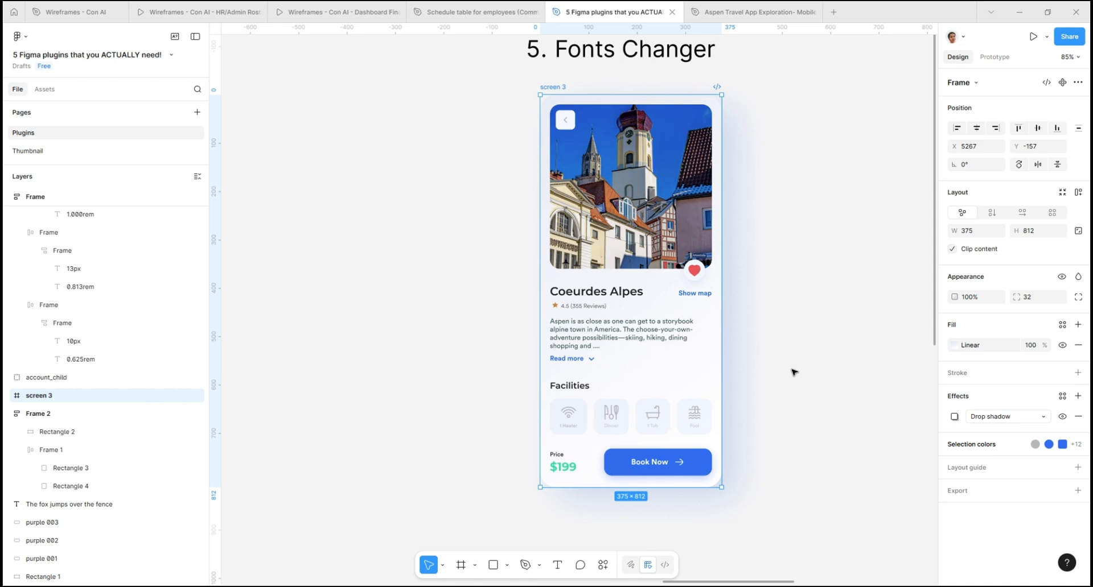
{"action": "left_click", "coordinate": [593, 333]}
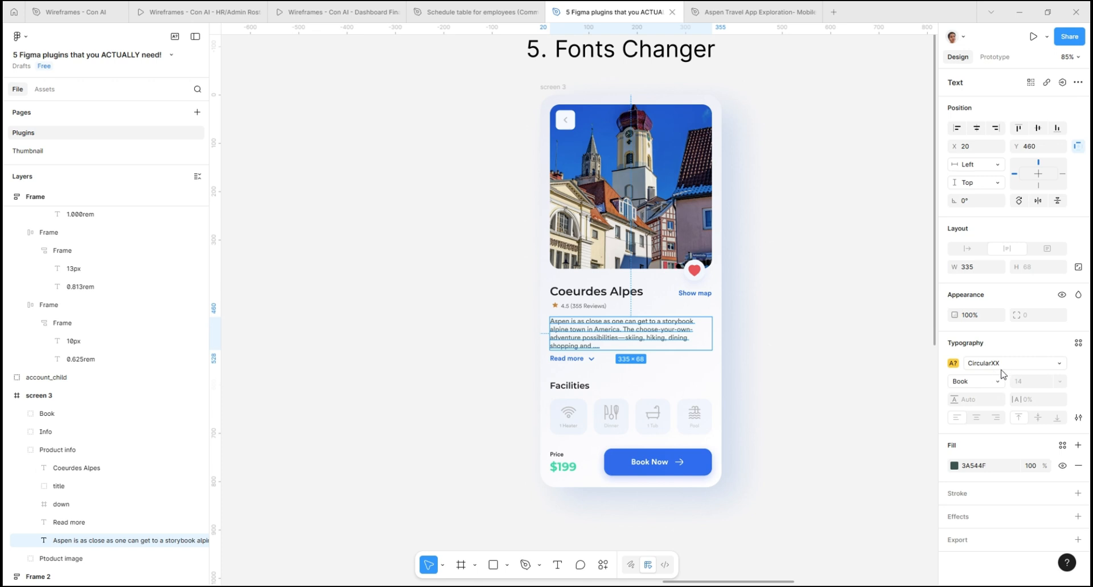
{"action": "left_click", "coordinate": [596, 291]}
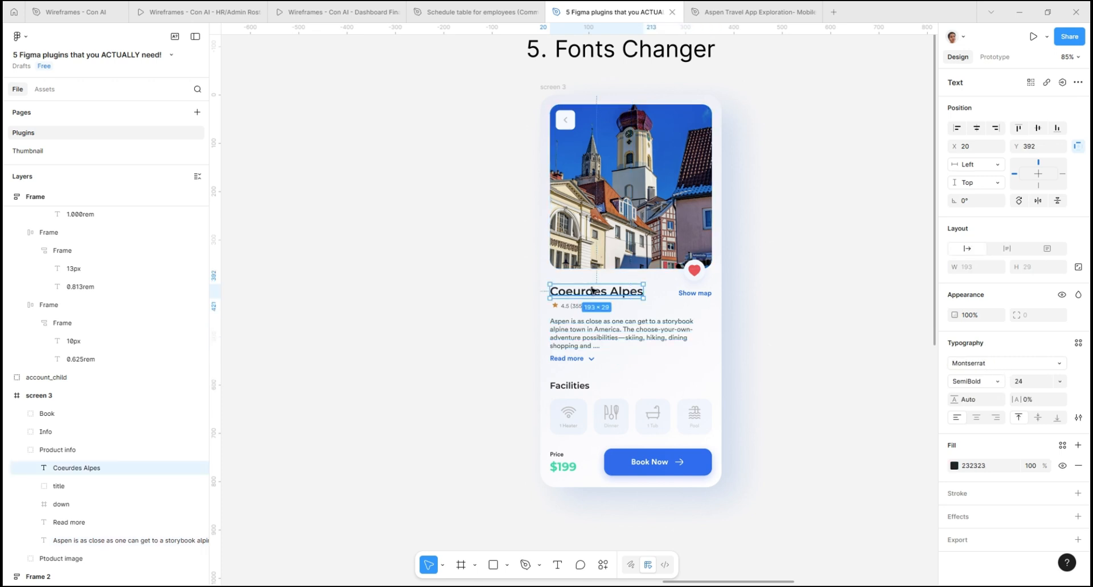
{"action": "left_click", "coordinate": [702, 296]}
{"action": "left_click", "coordinate": [669, 473]}
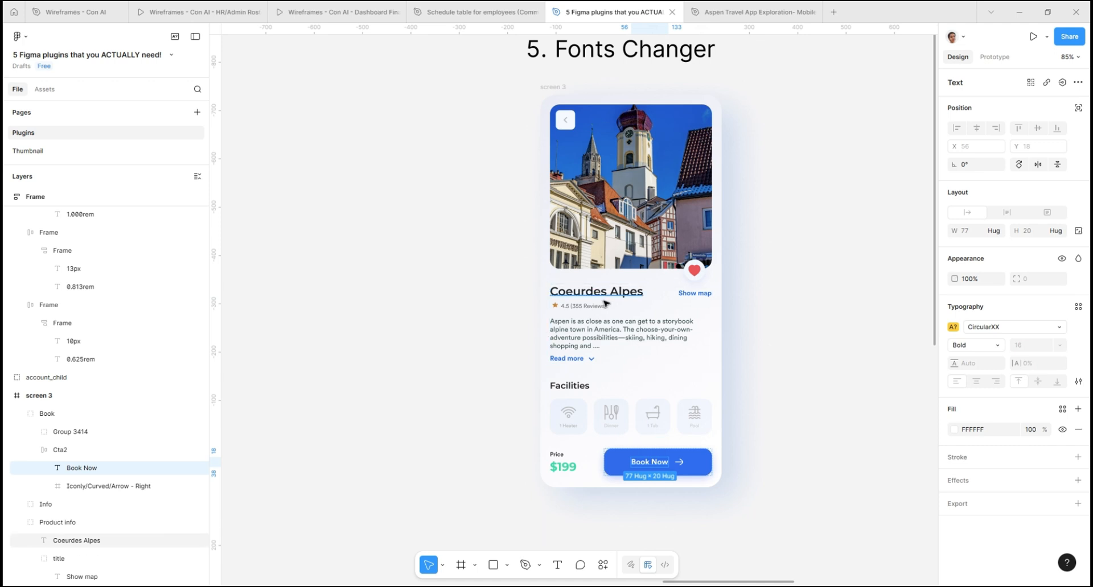
{"action": "left_click", "coordinate": [603, 333]}
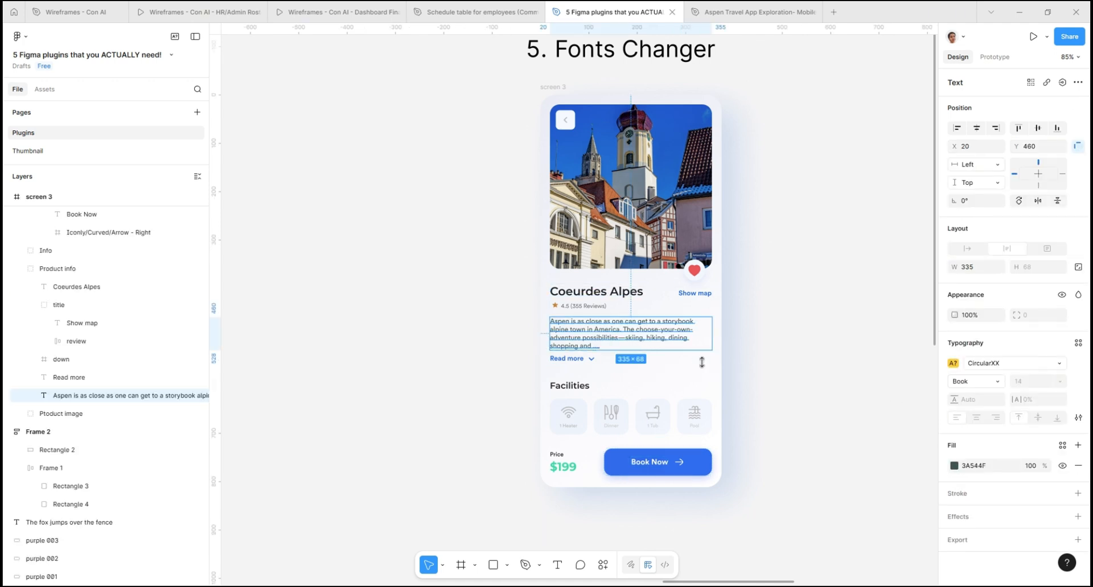
{"action": "left_click", "coordinate": [833, 297]}
- Run the Fonts Changer plugin on the whole screen 3 frame and move its window clear of the mockup
{"action": "left_click", "coordinate": [632, 156]}
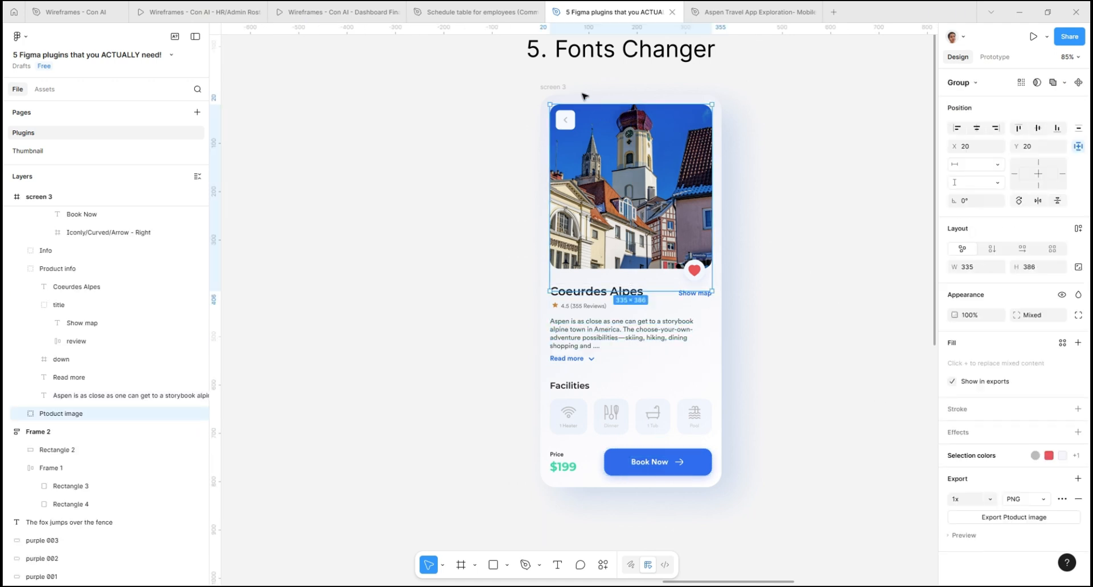
{"action": "left_click", "coordinate": [557, 91]}
{"action": "right_click", "coordinate": [556, 92]}
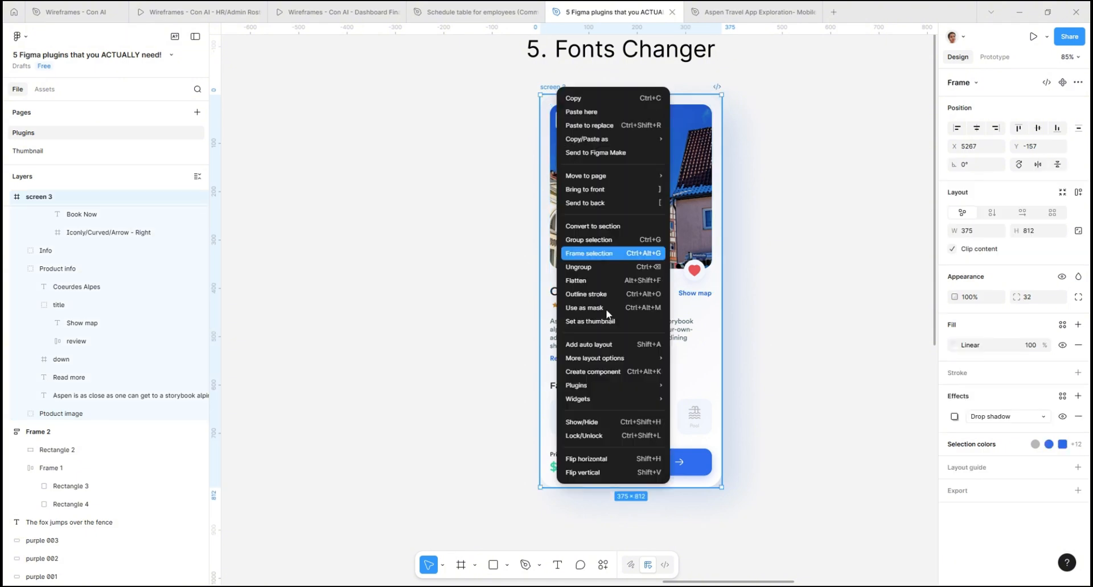
{"action": "mouse_move", "coordinate": [614, 384]}
{"action": "mouse_move", "coordinate": [688, 401]}
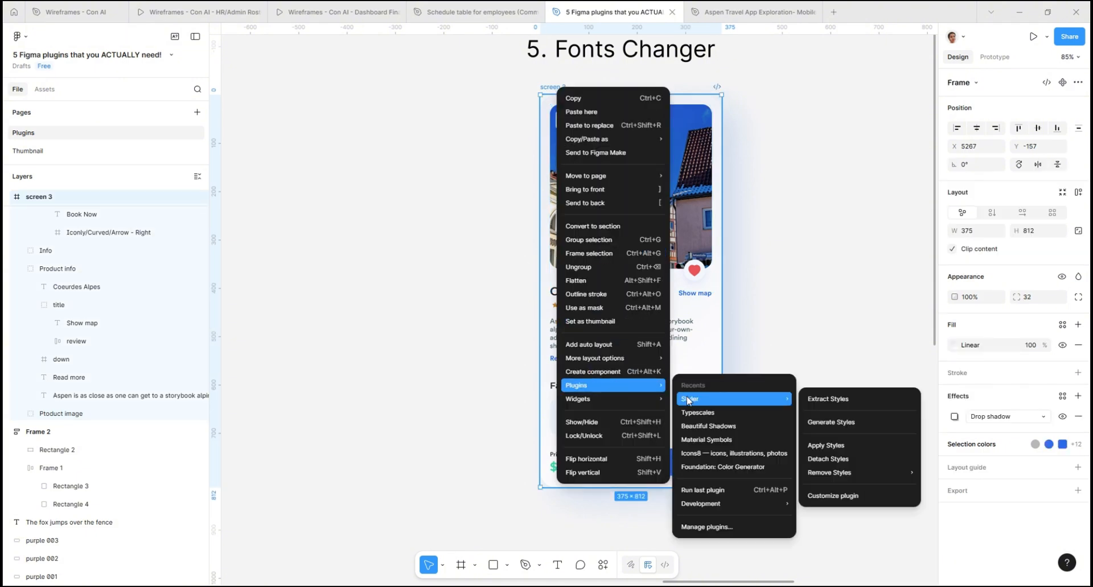
{"action": "left_click", "coordinate": [706, 527]}
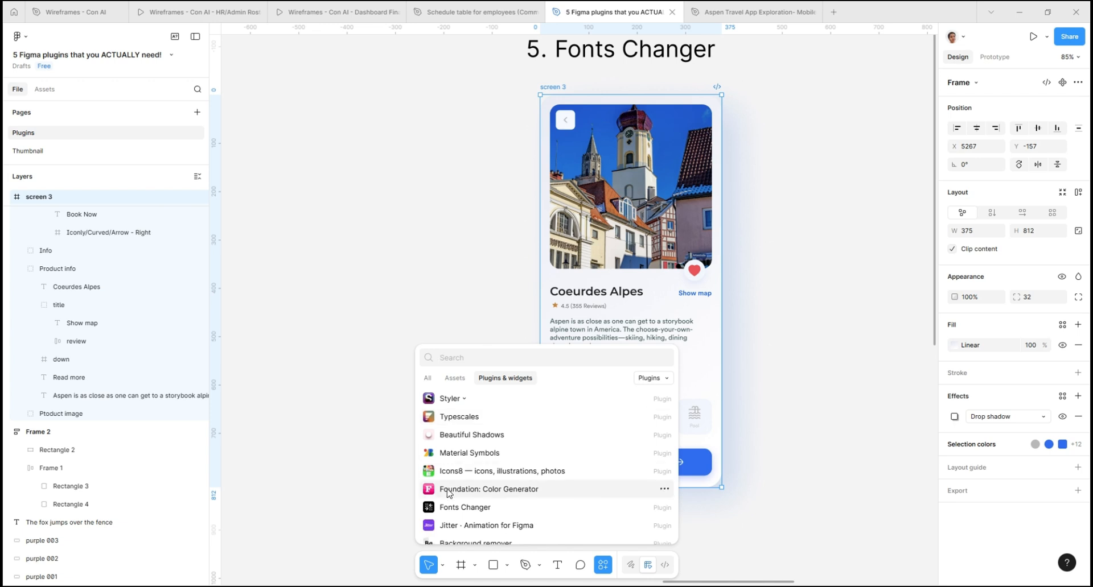
{"action": "left_click", "coordinate": [464, 508]}
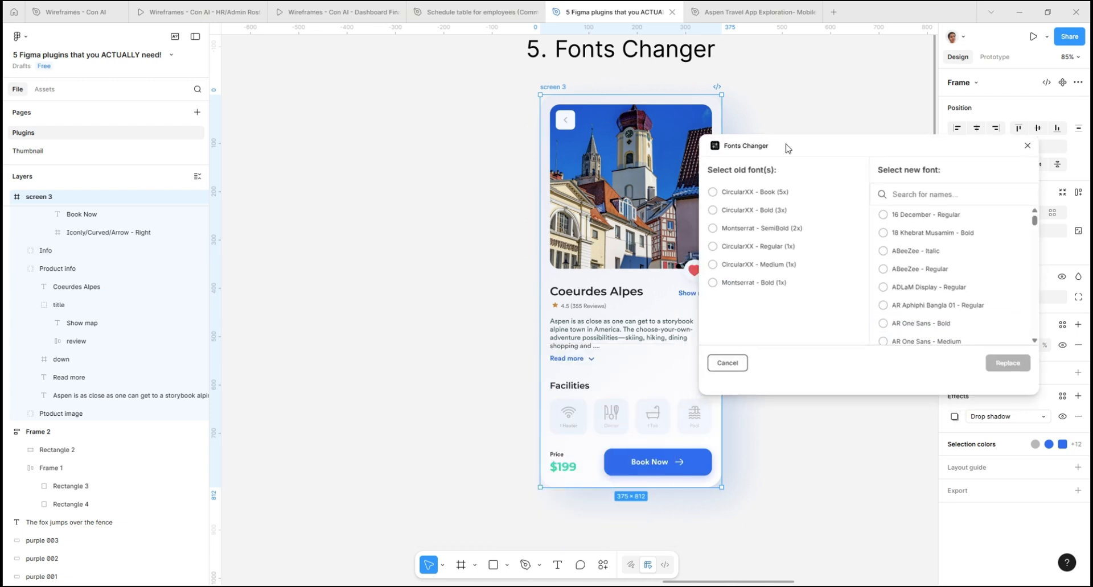
{"action": "left_click_drag", "start_coordinate": [771, 161], "coordinate": [824, 126]}
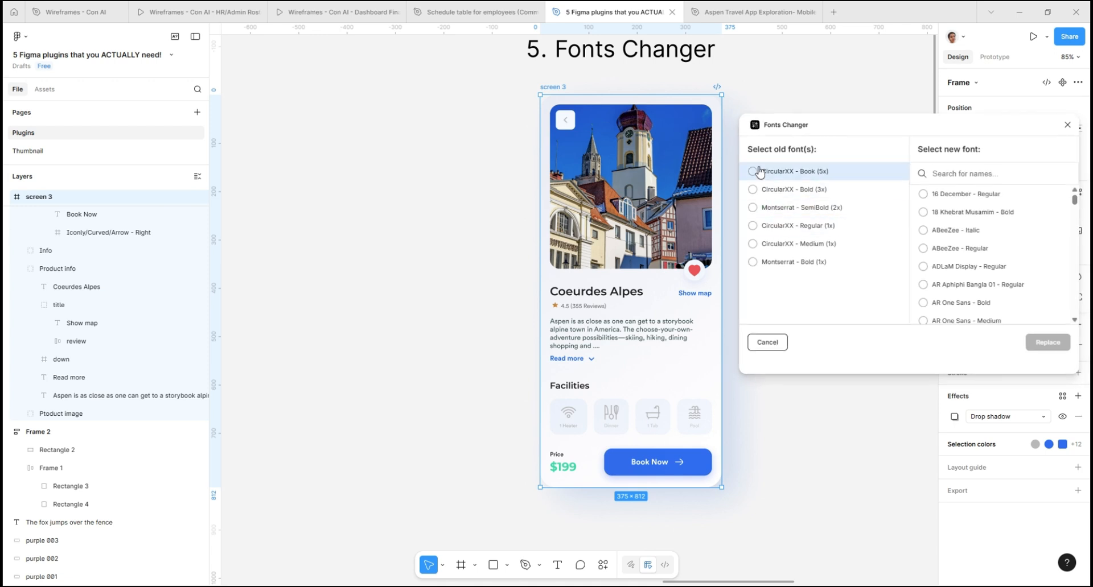
- Replace the Montserrat SemiBold font in the screen 3 frame with Inter Semi Bold
{"action": "left_click", "coordinate": [753, 208]}
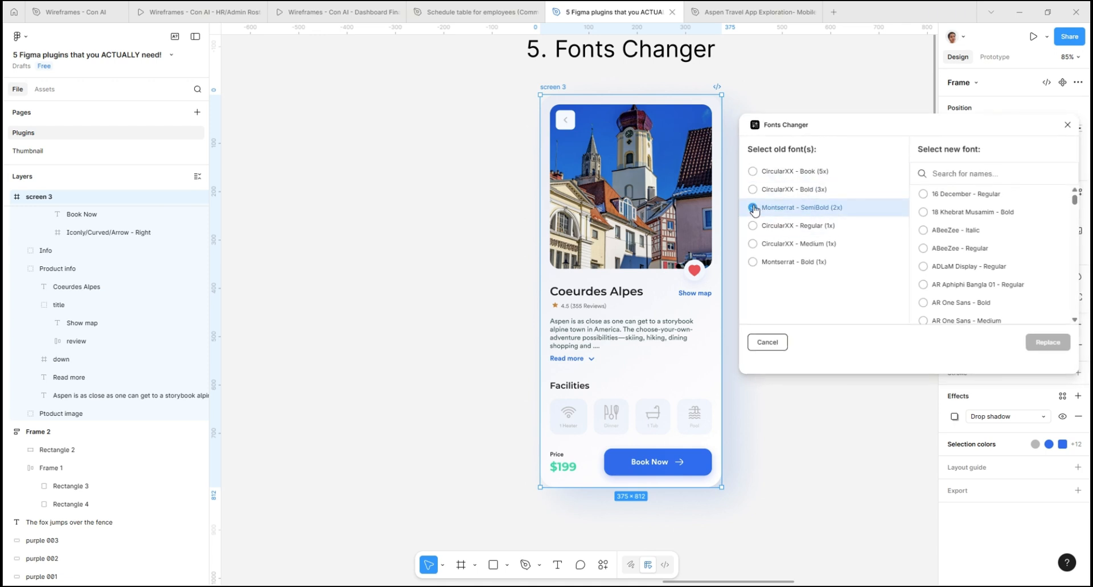
{"action": "left_click", "coordinate": [948, 174]}
{"action": "type", "text": "inter"}
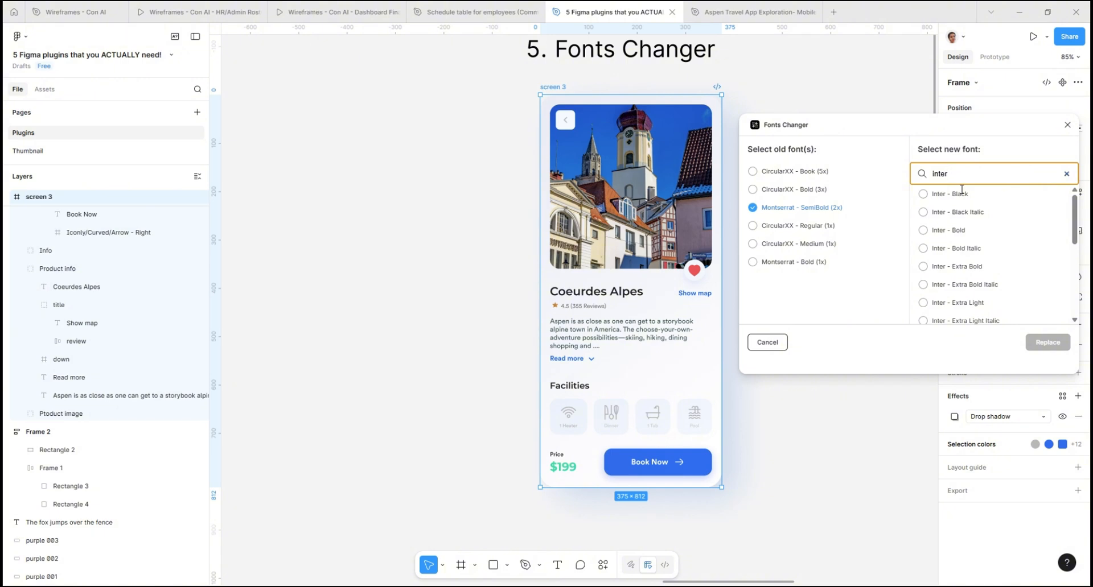
{"action": "type", "text": "semi"}
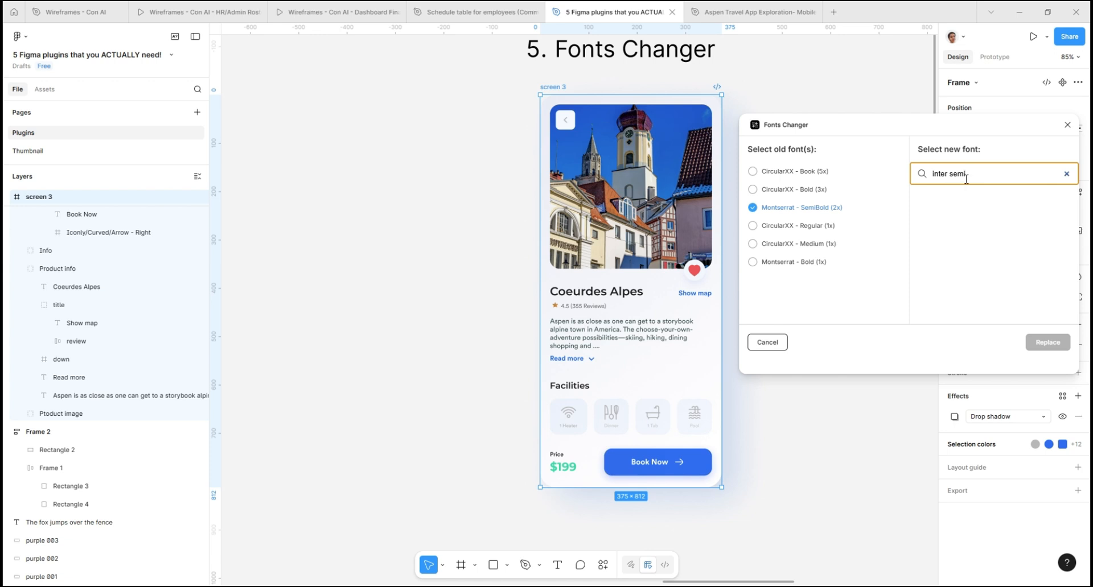
{"action": "scroll", "coordinate": [987, 205], "scroll_direction": "down", "scroll_amount": 3}
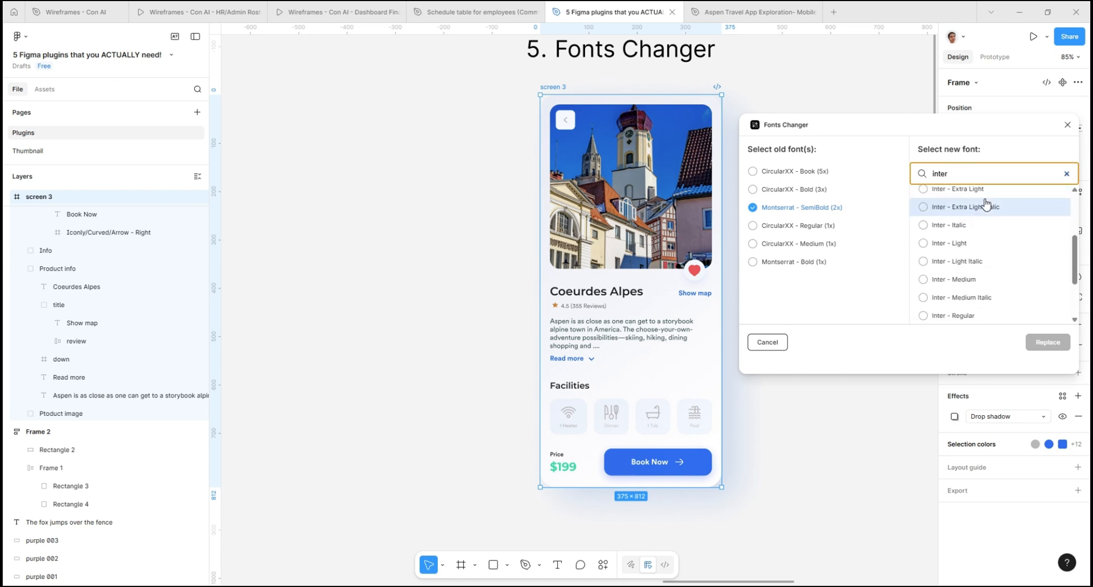
{"action": "left_click", "coordinate": [988, 277]}
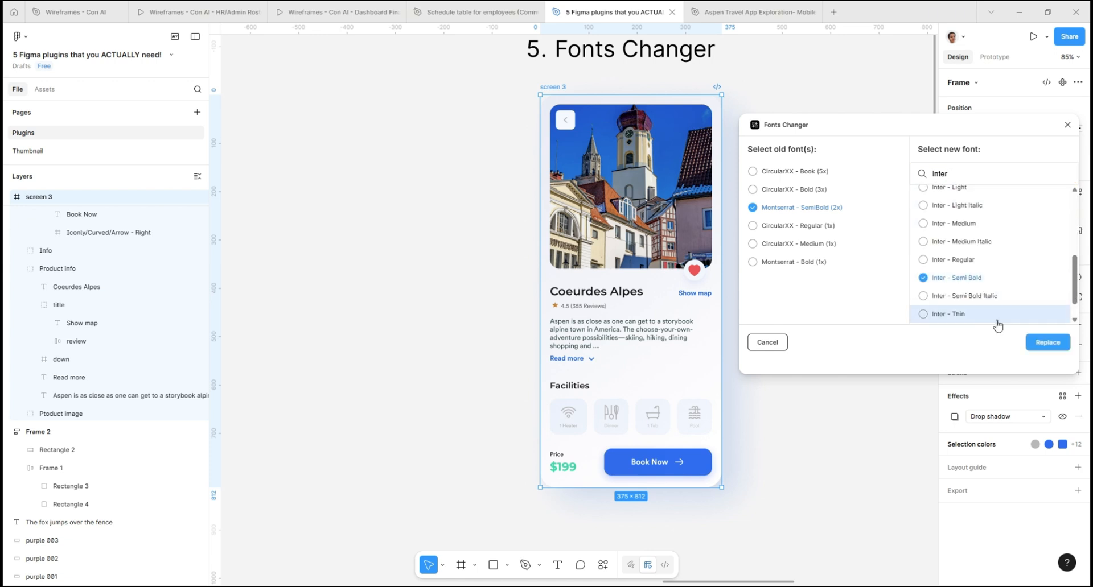
{"action": "left_click", "coordinate": [1057, 344]}
- Check the fonts of the Coeurdes Alpes title and the description paragraph after the replacement
{"action": "left_click", "coordinate": [576, 293]}
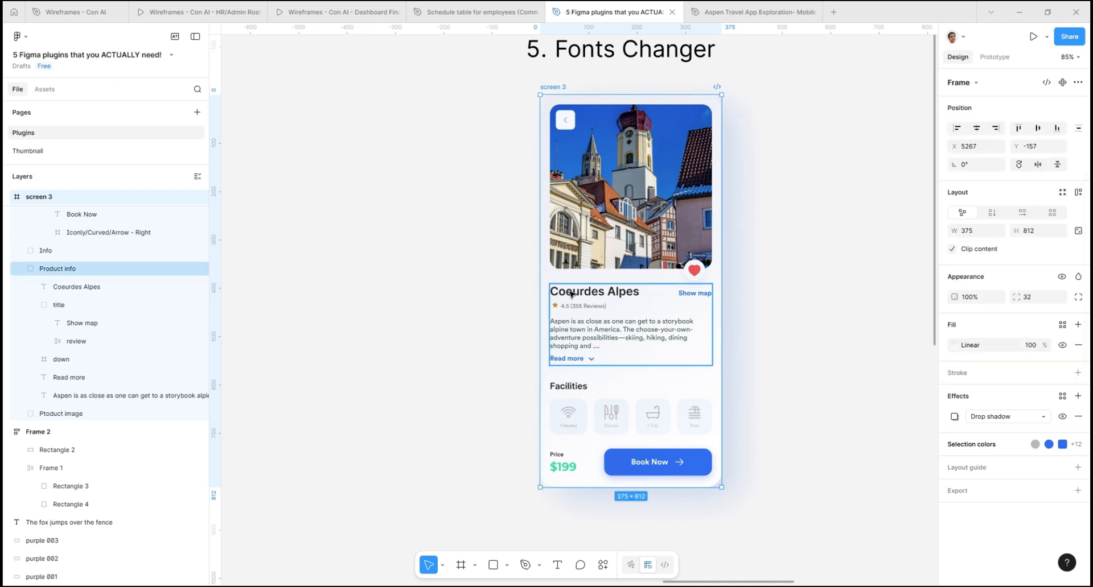
{"action": "left_click", "coordinate": [576, 293]}
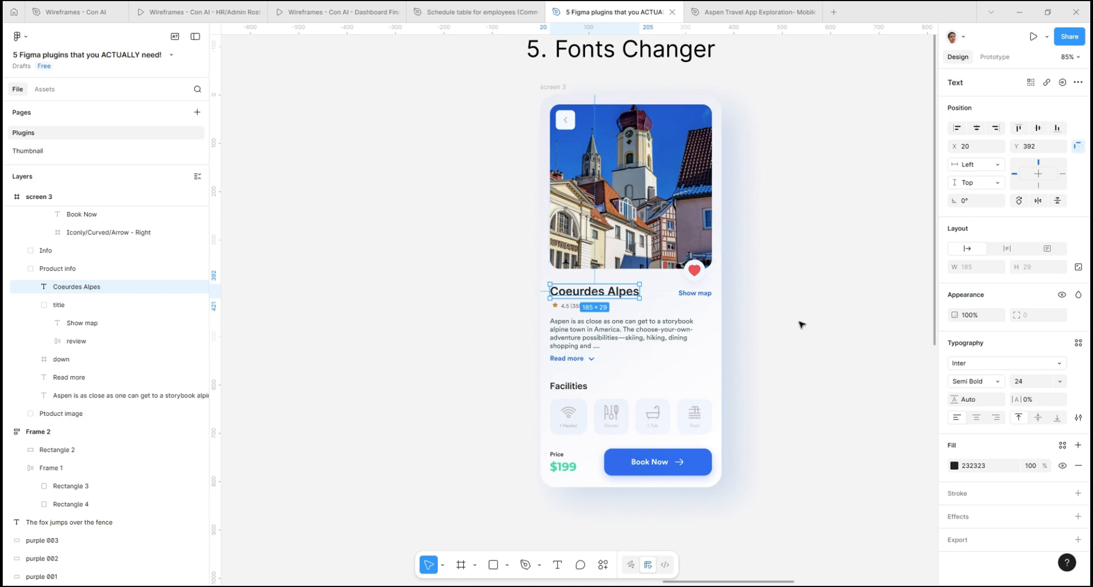
{"action": "left_click", "coordinate": [777, 308]}
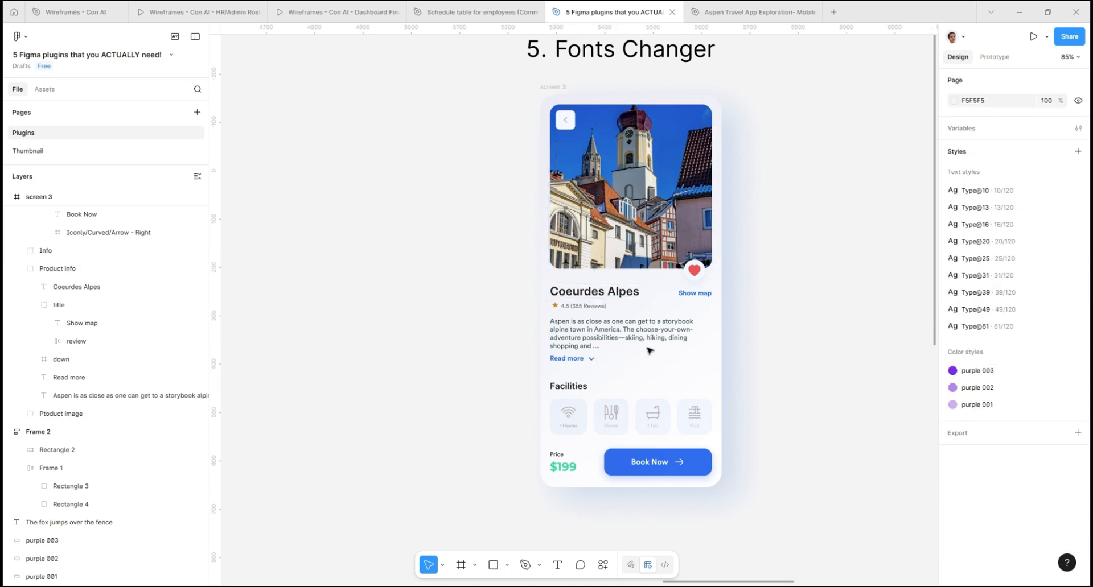
{"action": "double_click", "coordinate": [577, 343]}
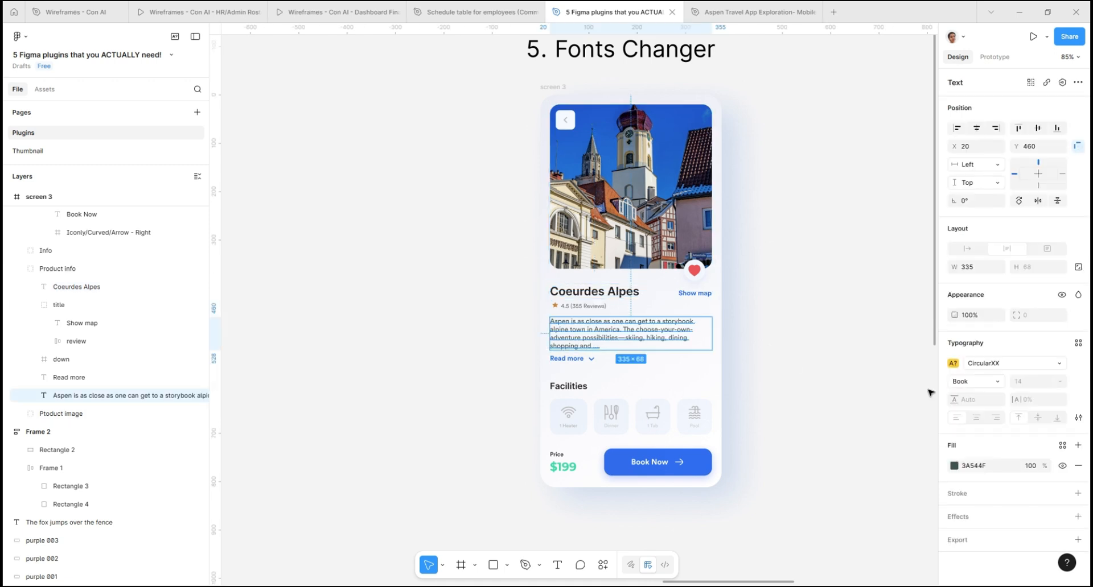
- Select the wide upper placeholder rectangle under the Unsplash heading and run the Unsplash plugin on it
{"action": "scroll", "coordinate": [361, 337], "scroll_direction": "down", "scroll_amount": 5}
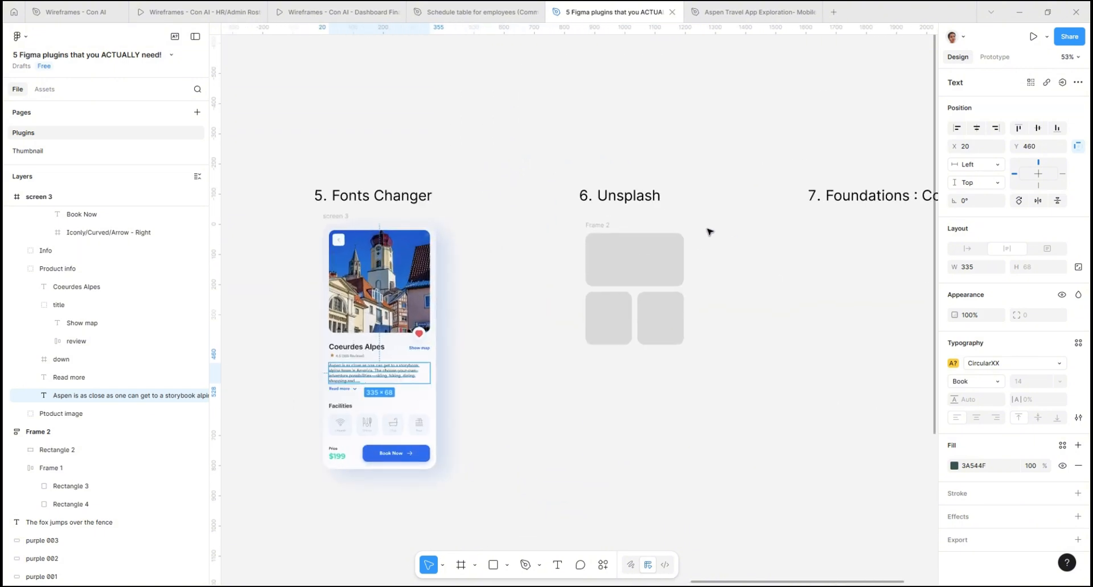
{"action": "scroll", "coordinate": [710, 234], "scroll_direction": "up", "scroll_amount": 4}
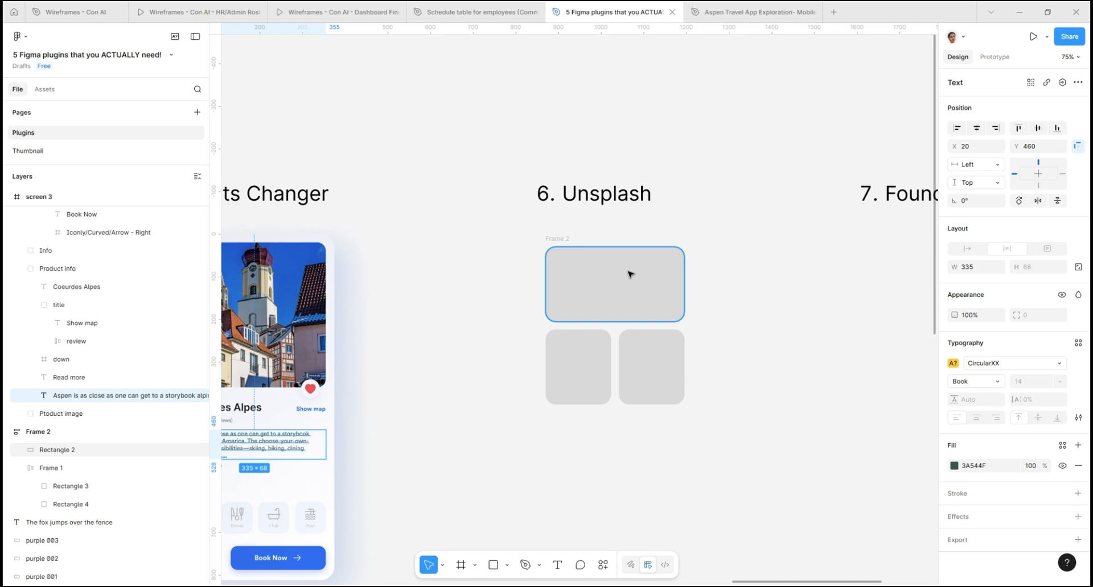
{"action": "left_click", "coordinate": [631, 294]}
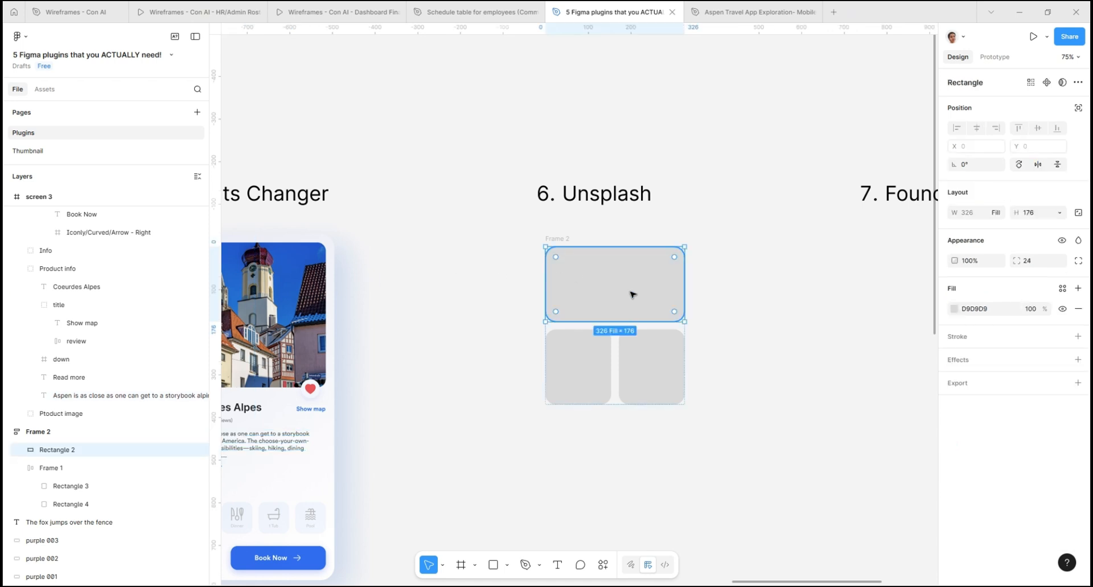
{"action": "right_click", "coordinate": [631, 295]}
{"action": "mouse_move", "coordinate": [660, 451]}
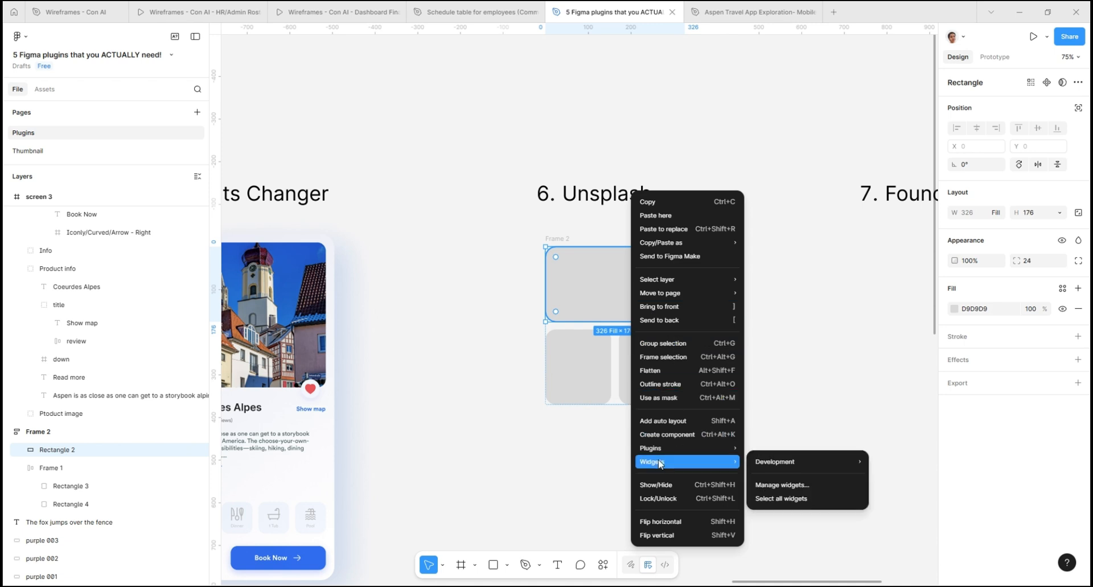
{"action": "left_click", "coordinate": [766, 448]}
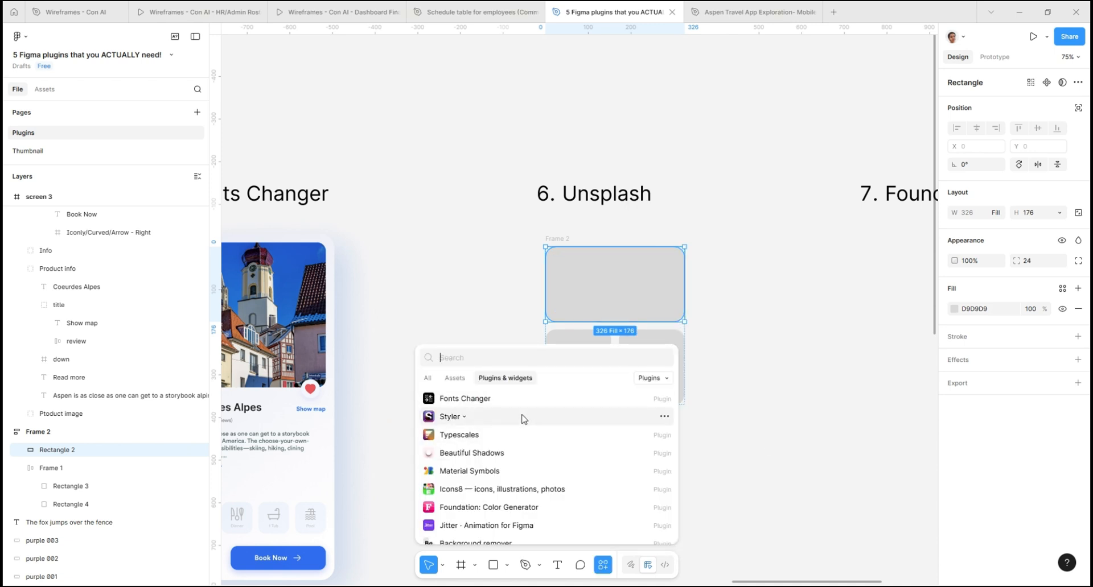
{"action": "type", "text": "uns"}
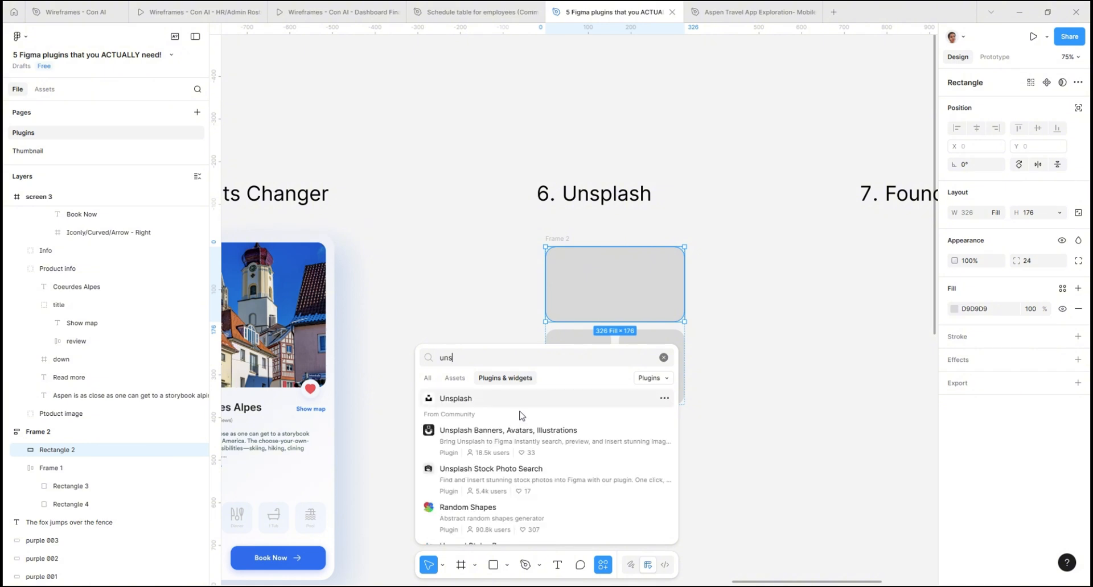
{"action": "left_click", "coordinate": [518, 407]}
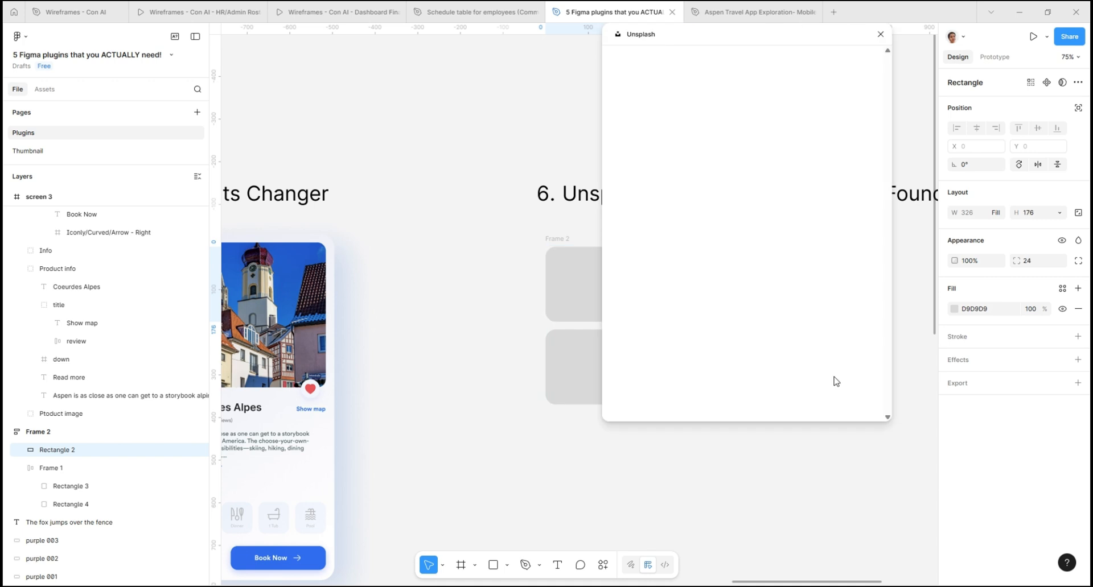
- Search Unsplash for abstract photos and move the plugin window clear of the placeholder frame
{"action": "scroll", "coordinate": [245, 420], "scroll_direction": "down", "scroll_amount": 2}
{"action": "scroll", "coordinate": [470, 377], "scroll_direction": "up", "scroll_amount": 3}
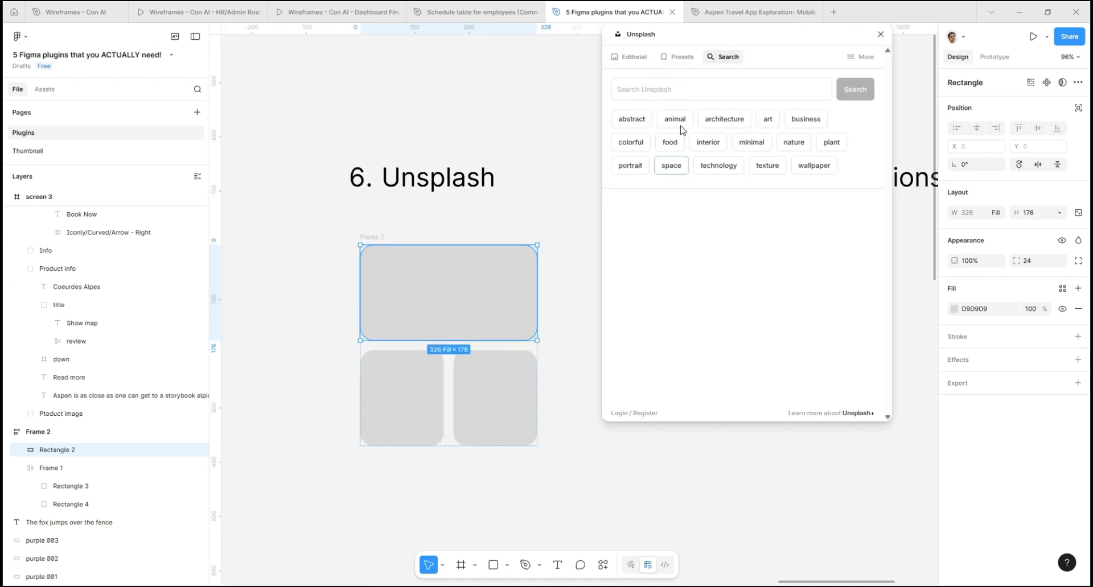
{"action": "left_click", "coordinate": [672, 92]}
{"action": "left_click", "coordinate": [629, 121]}
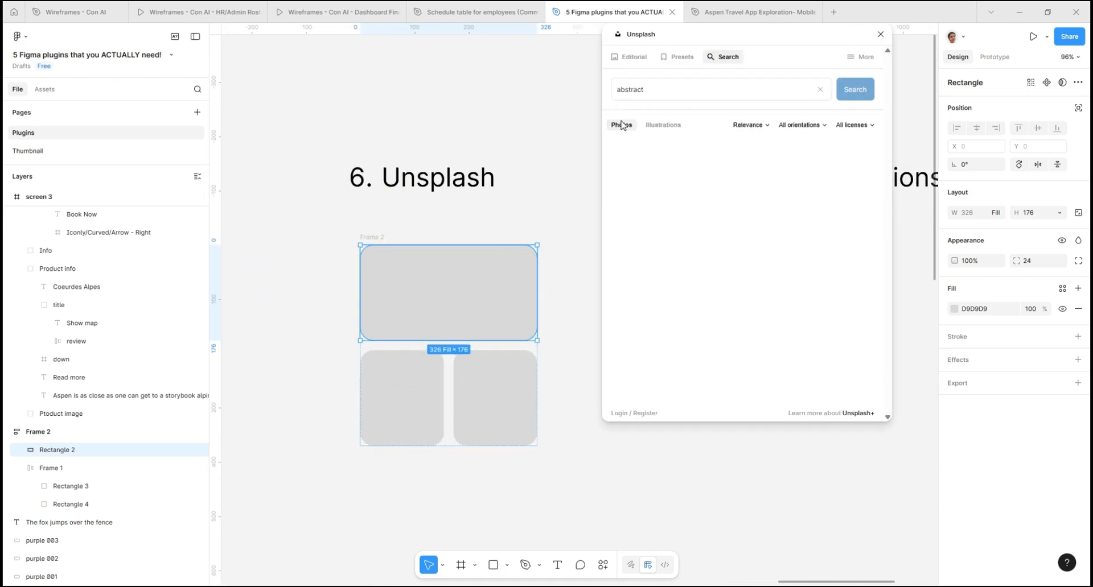
{"action": "left_click_drag", "start_coordinate": [711, 39], "coordinate": [705, 104]}
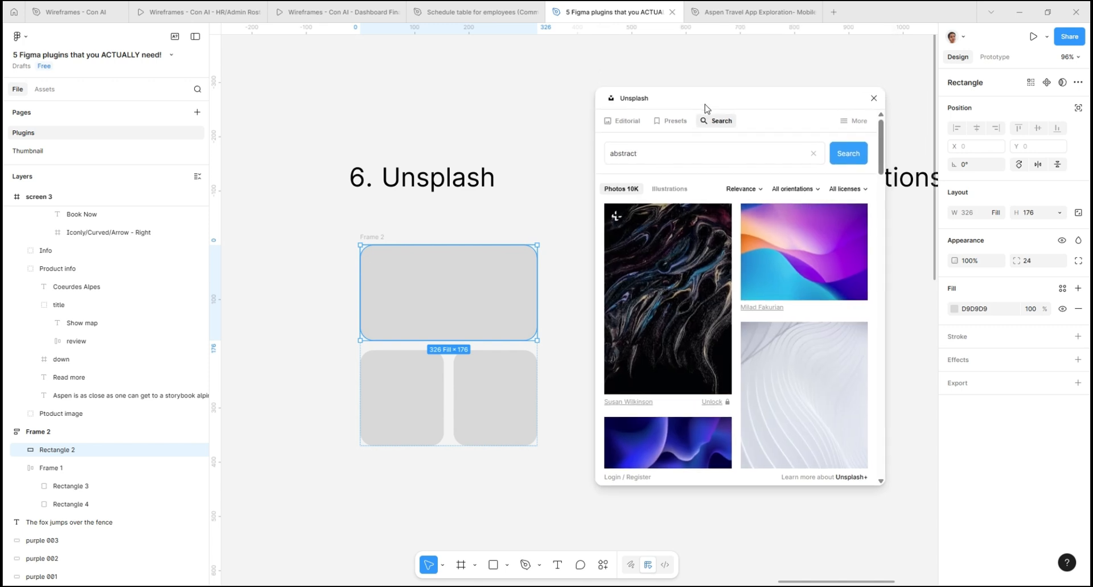
- Limit the photos to the Free license, fill the wide rectangle with the blue, black and red smoke image, and close Unsplash
{"action": "left_click", "coordinate": [850, 190]}
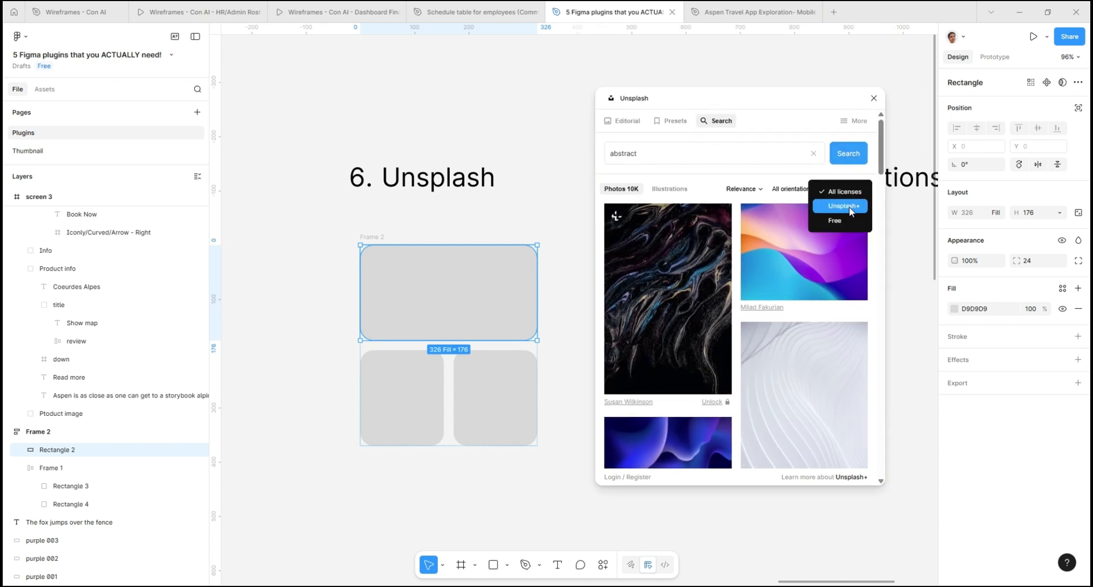
{"action": "left_click", "coordinate": [851, 225]}
{"action": "scroll", "coordinate": [810, 375], "scroll_direction": "down", "scroll_amount": 2}
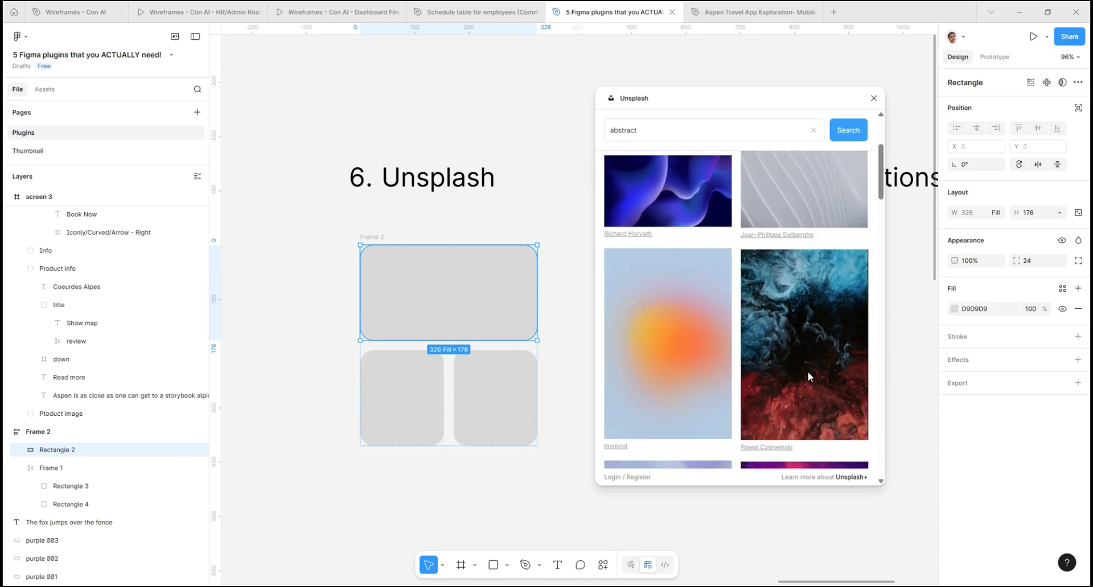
{"action": "left_click", "coordinate": [808, 374]}
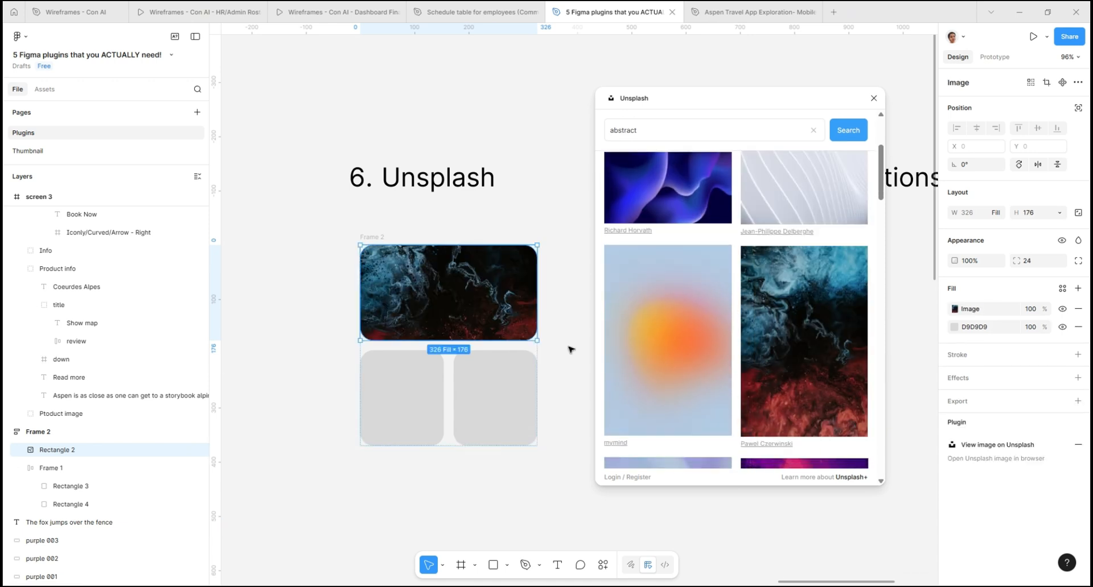
{"action": "left_click", "coordinate": [320, 138]}
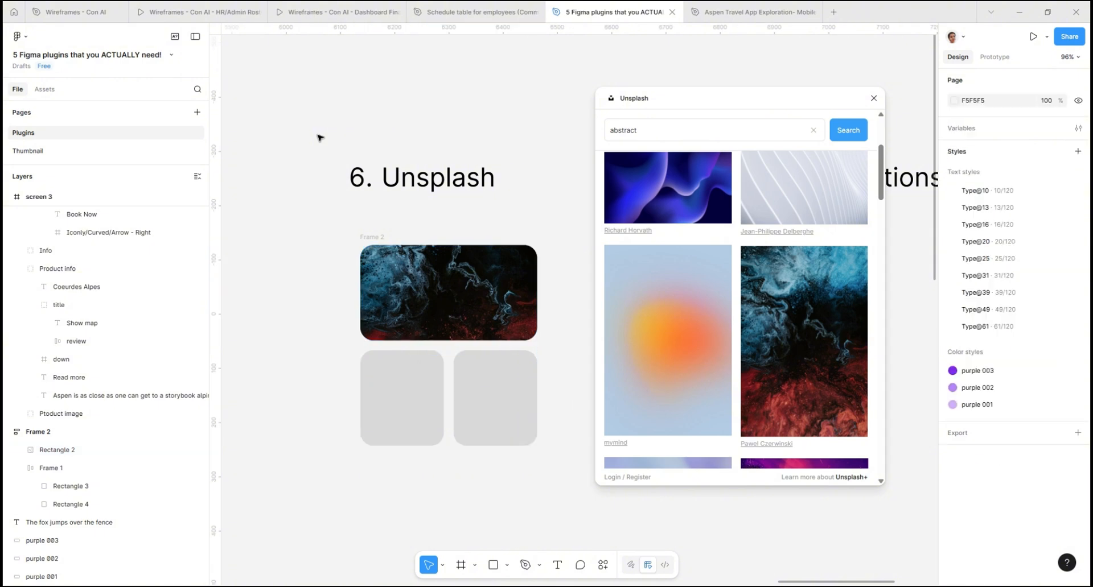
{"action": "left_click", "coordinate": [874, 98]}
- Run the Foundation: Color Generator plugin from the Foundations : Color Generator heading
{"action": "scroll", "coordinate": [427, 171], "scroll_direction": "down", "scroll_amount": 5}
{"action": "scroll", "coordinate": [666, 175], "scroll_direction": "up", "scroll_amount": 2}
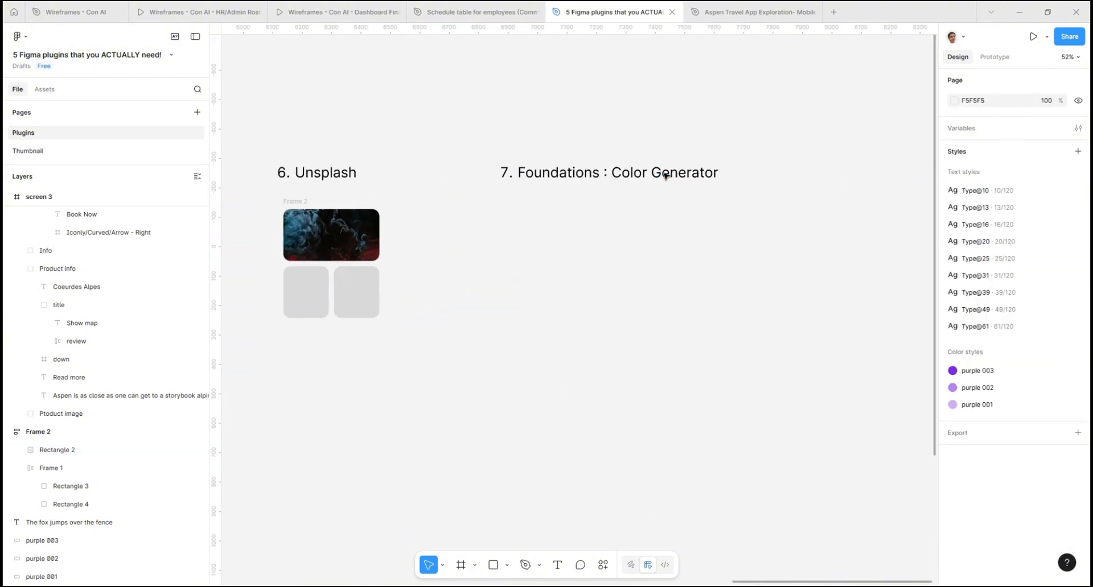
{"action": "scroll", "coordinate": [666, 176], "scroll_direction": "up", "scroll_amount": 1}
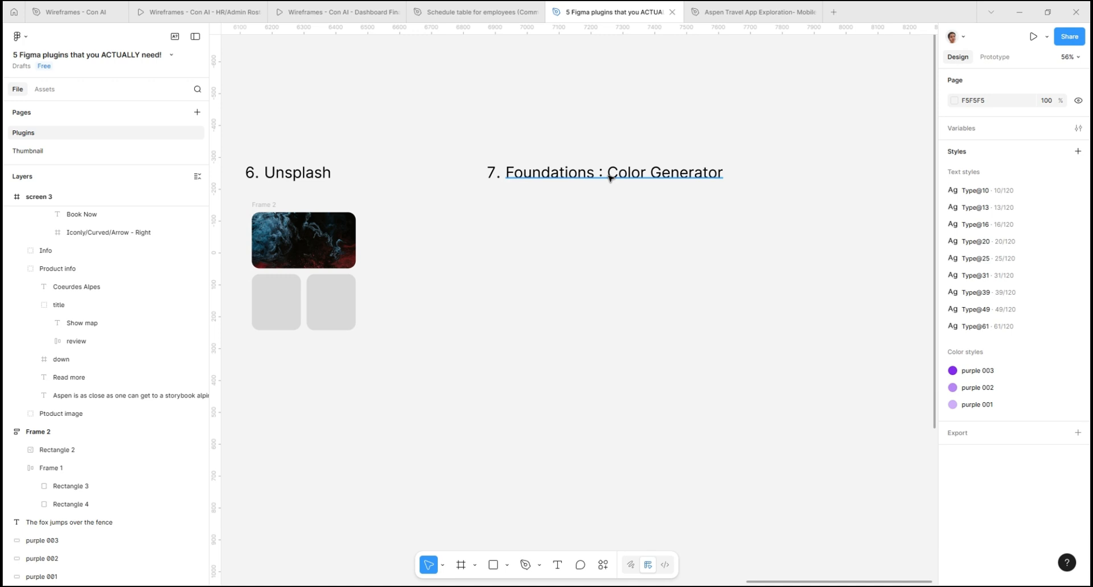
{"action": "right_click", "coordinate": [609, 178]}
{"action": "mouse_move", "coordinate": [638, 421]}
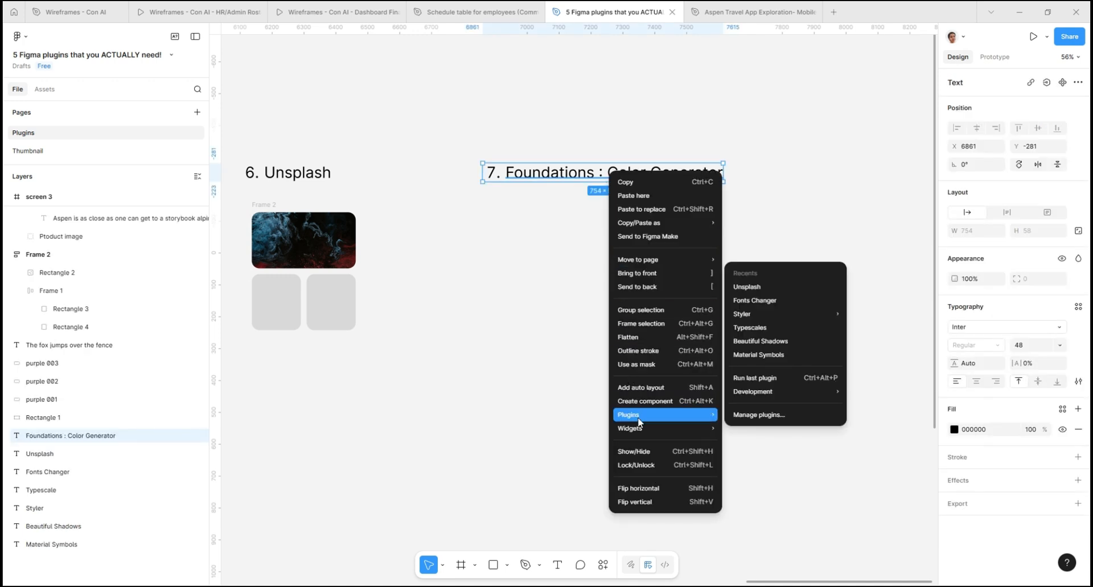
{"action": "left_click", "coordinate": [749, 420]}
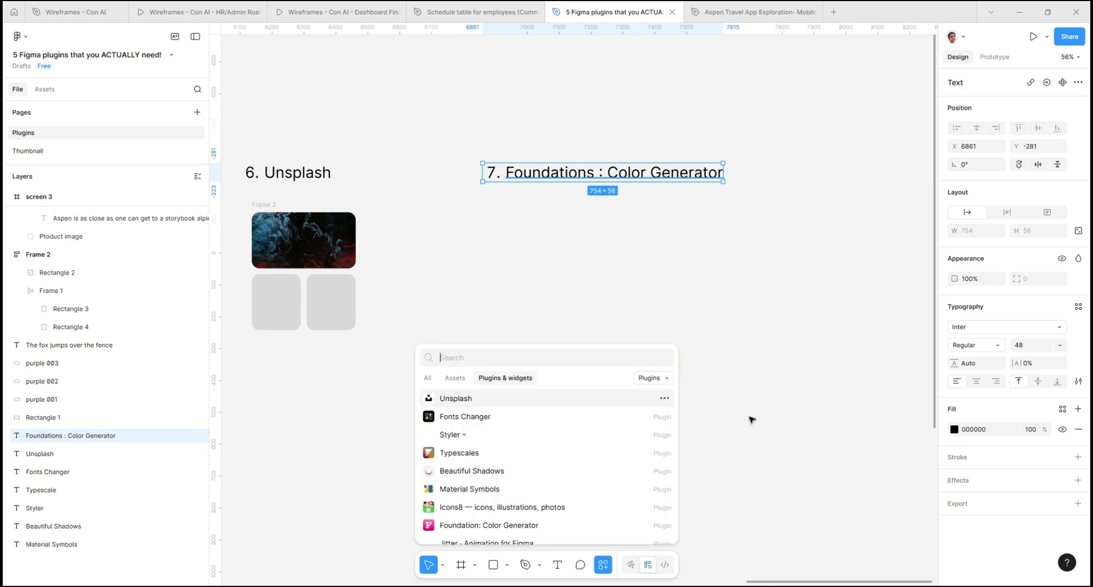
{"action": "left_click", "coordinate": [486, 529]}
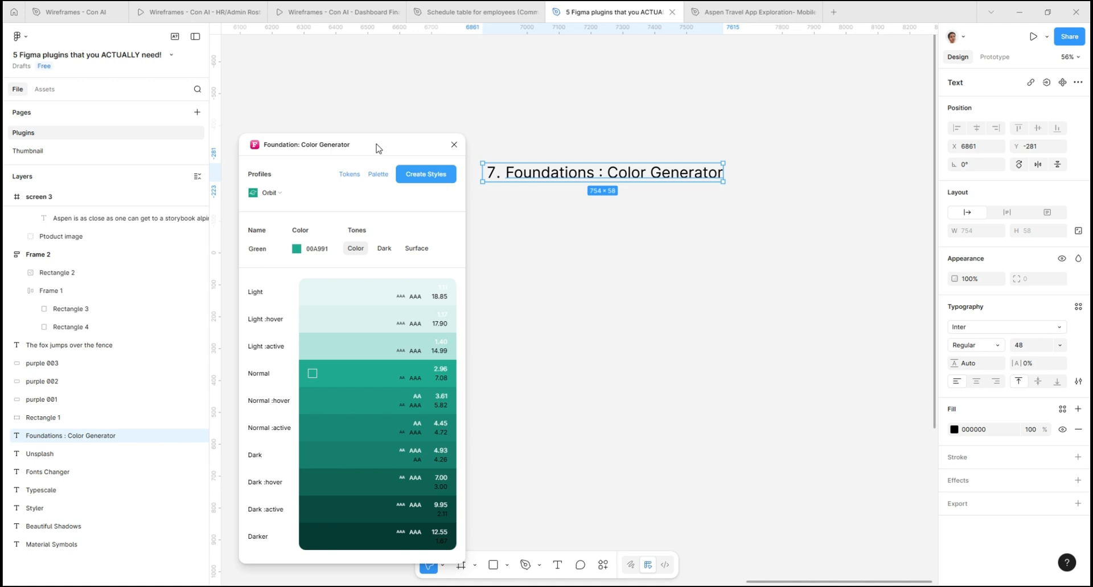
- Name the palette Red and set its base color to the dark red AF0808
{"action": "mouse_move", "coordinate": [351, 358]}
{"action": "left_click", "coordinate": [313, 257]}
{"action": "left_click", "coordinate": [266, 249]}
{"action": "type", "text": "Red"}
{"action": "left_click", "coordinate": [312, 249]}
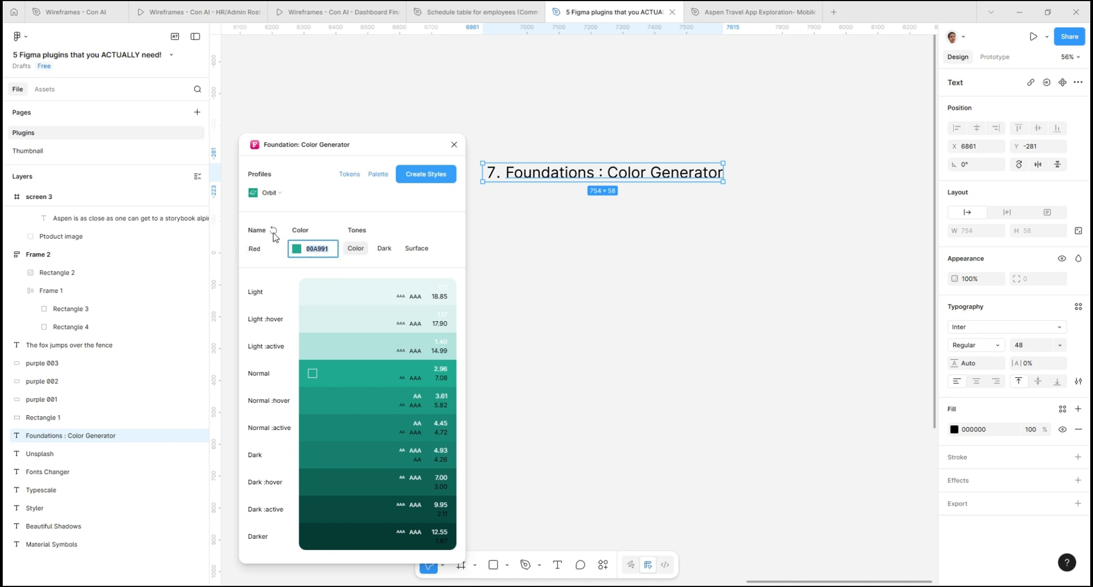
{"action": "left_click", "coordinate": [295, 251]}
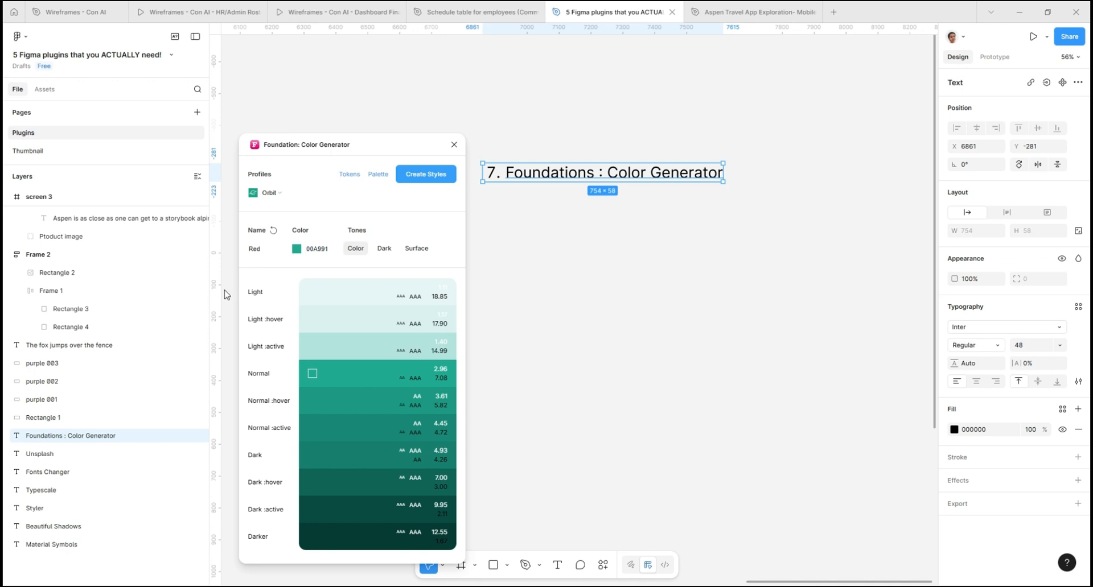
{"action": "left_click", "coordinate": [149, 350]}
{"action": "left_click_drag", "start_coordinate": [217, 265], "coordinate": [222, 284]}
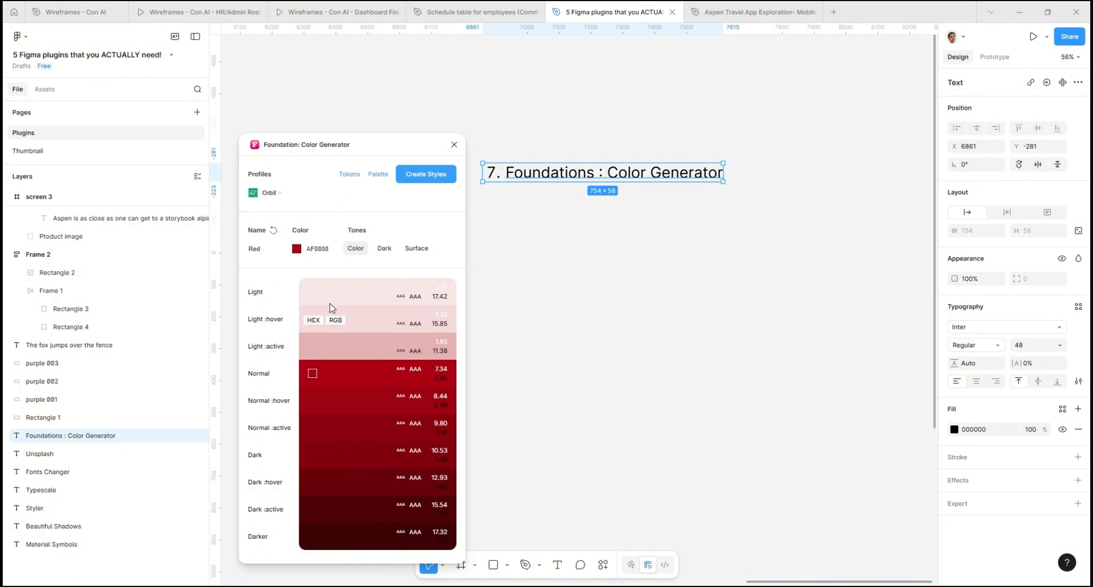
- Keep the Orbit profile and create color styles from the Red palette's tones
{"action": "left_click", "coordinate": [294, 200]}
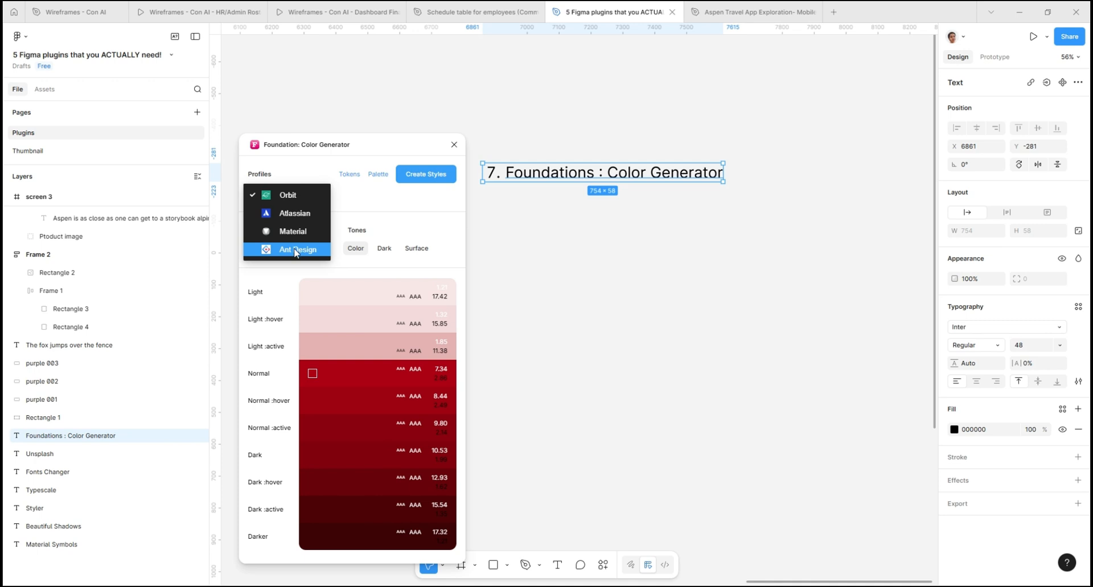
{"action": "left_click", "coordinate": [371, 210]}
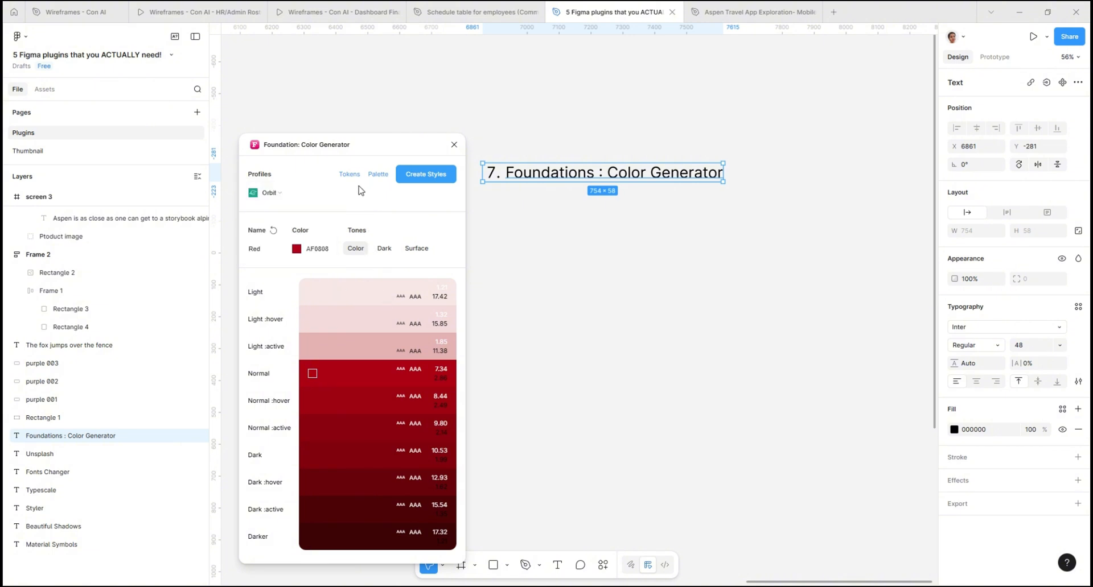
{"action": "left_click", "coordinate": [417, 176]}
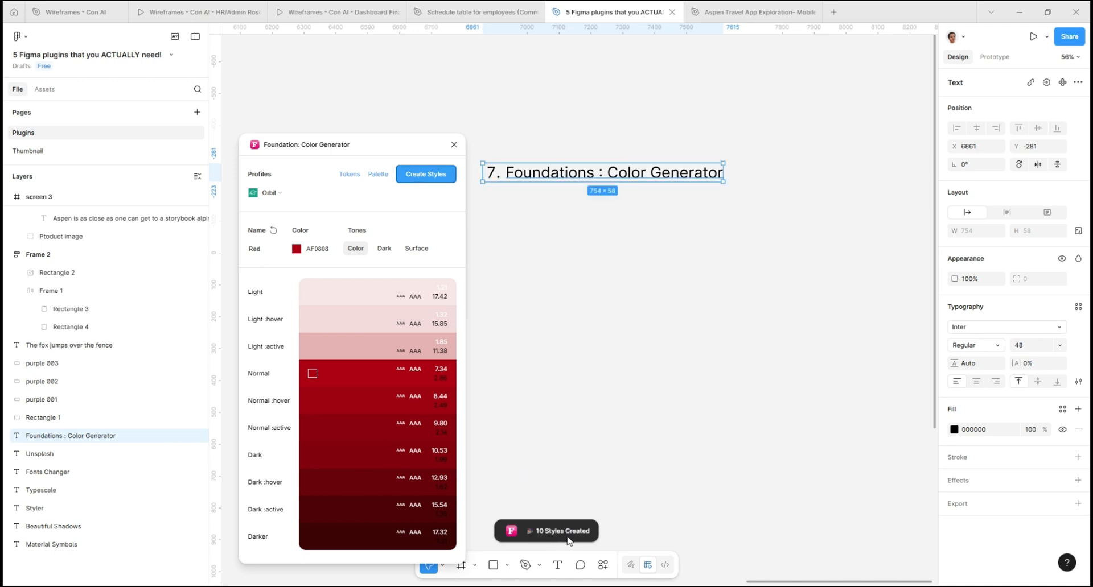
- Check the red color styles in the page's Foundation group against the tone names in the generator
{"action": "left_click", "coordinate": [841, 402]}
{"action": "scroll", "coordinate": [1002, 341], "scroll_direction": "down", "scroll_amount": 3}
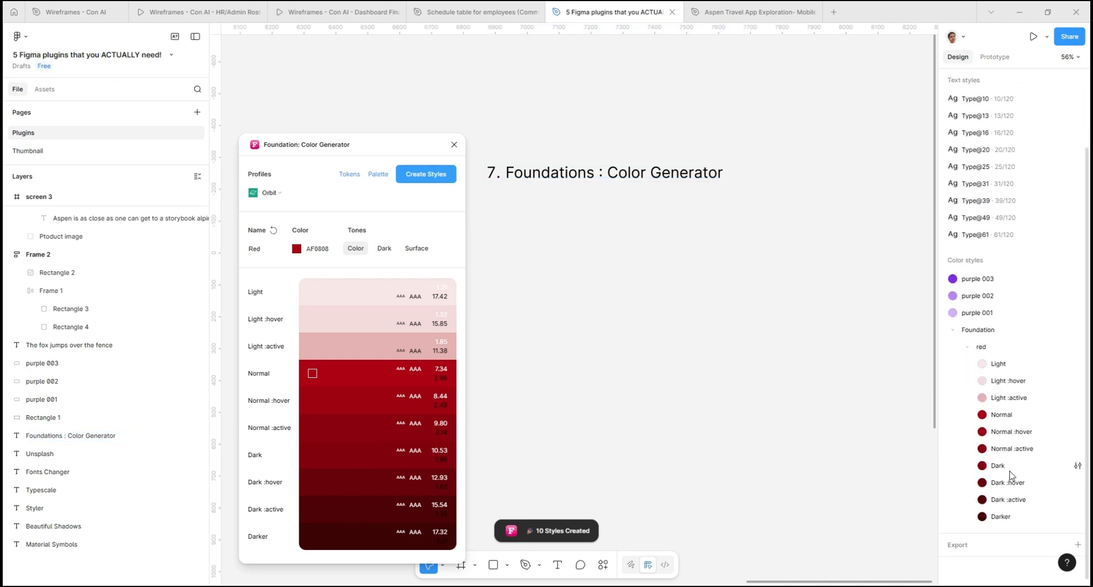
{"action": "left_click_drag", "start_coordinate": [261, 295], "coordinate": [226, 298]}
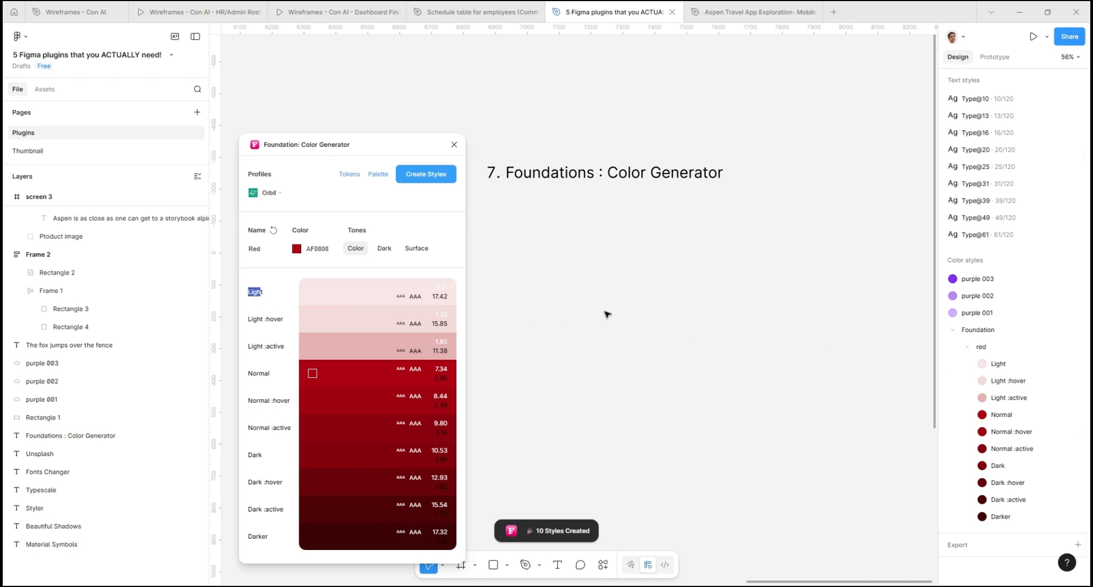
{"action": "left_click", "coordinate": [678, 300]}
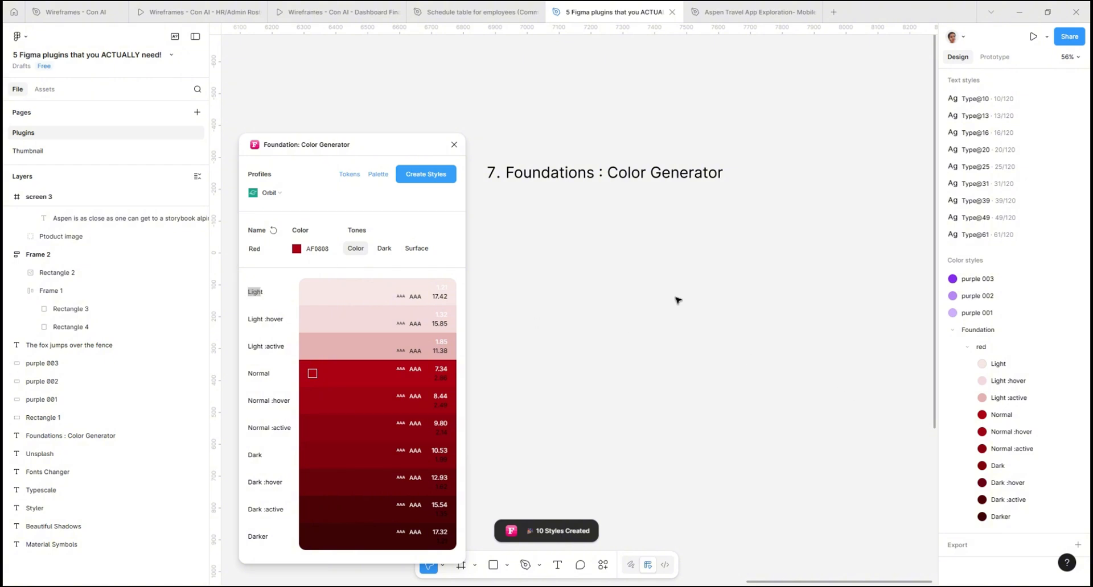